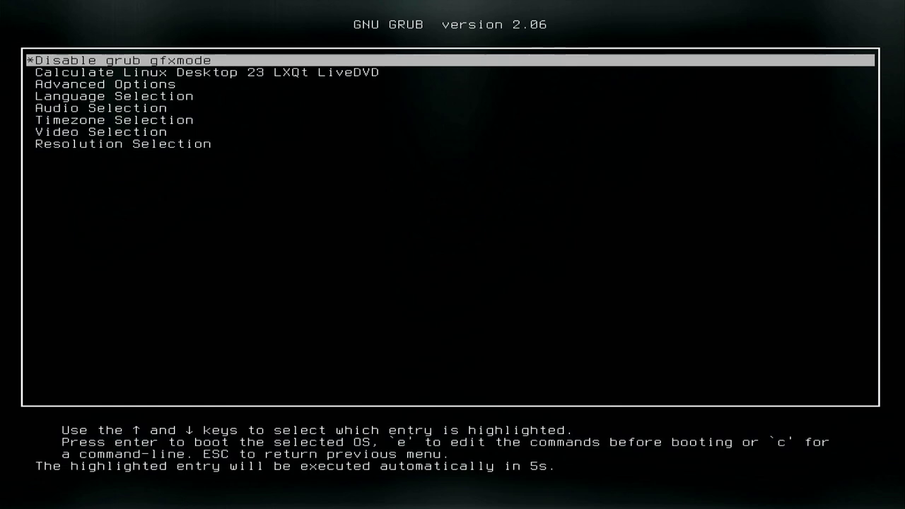
Set the GRUB boot timezone to GMT+01:00 Amsterdam/Berlin.
key(Return)
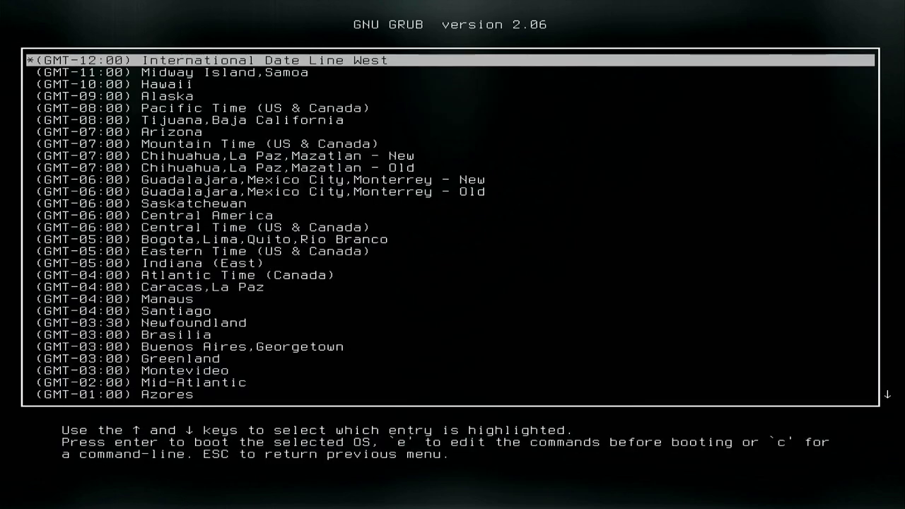
key(Down)
key(Down)
key(Down)
key(Down)
key(Down)
key(Down)
key(Down)
key(Down)
key(Down)
key(Down)
key(Down)
key(Down)
key(Down)
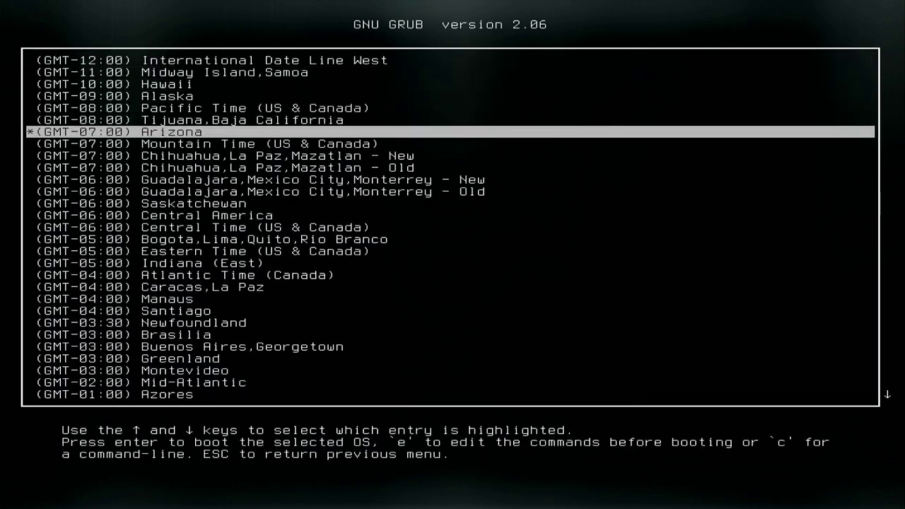
key(Down)
key(Down)
key(Down)
key(Down)
key(Down)
key(Down)
key(Down)
key(Down)
key(Down)
key(Down)
key(Down)
key(Down)
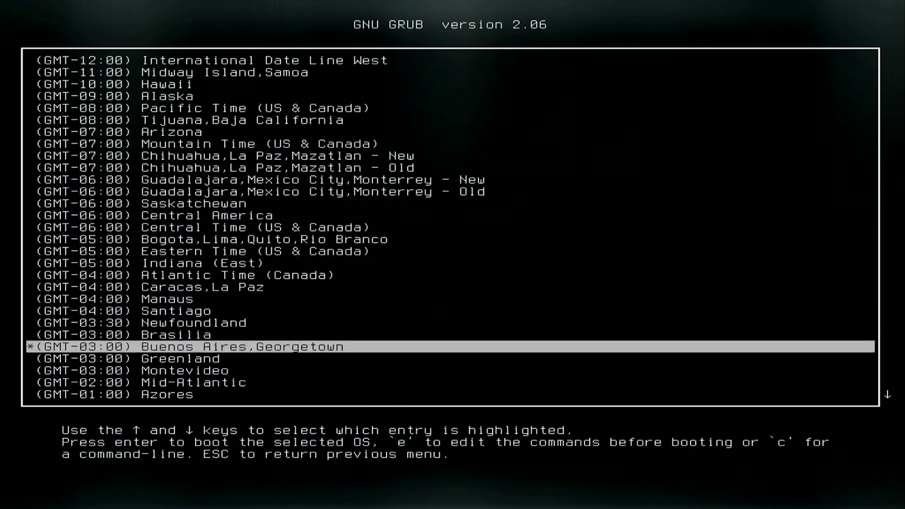
key(Down)
key(Down)
key(Down)
key(Down)
key(Down)
key(Down)
key(Down)
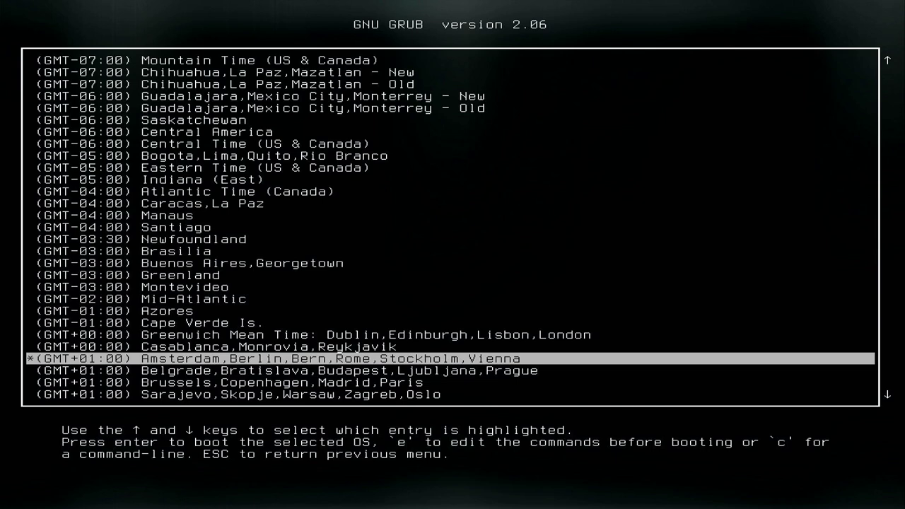
key(Return)
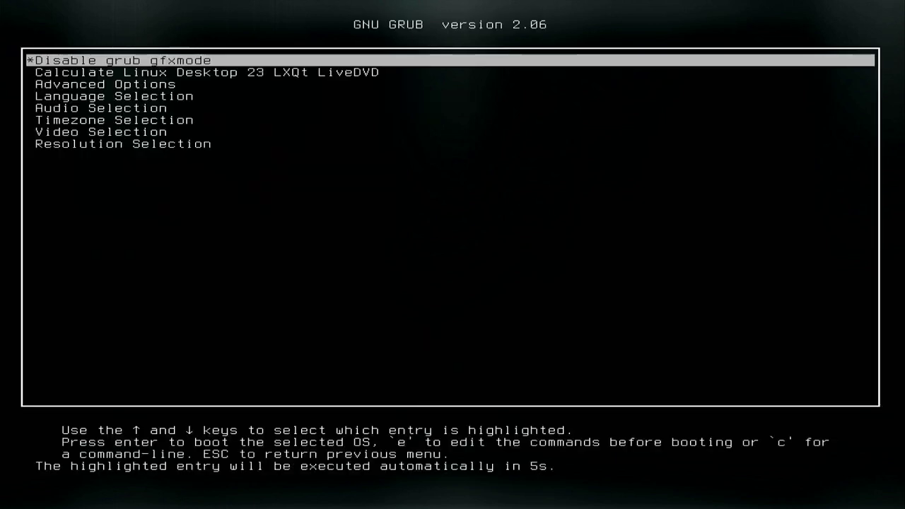
Keep video driver and resolution on Auto, then highlight the Calculate Linux Desktop 23 LXQt LiveDVD entry.
key(Down)
key(Down)
key(Down)
key(Down)
key(Down)
key(Down)
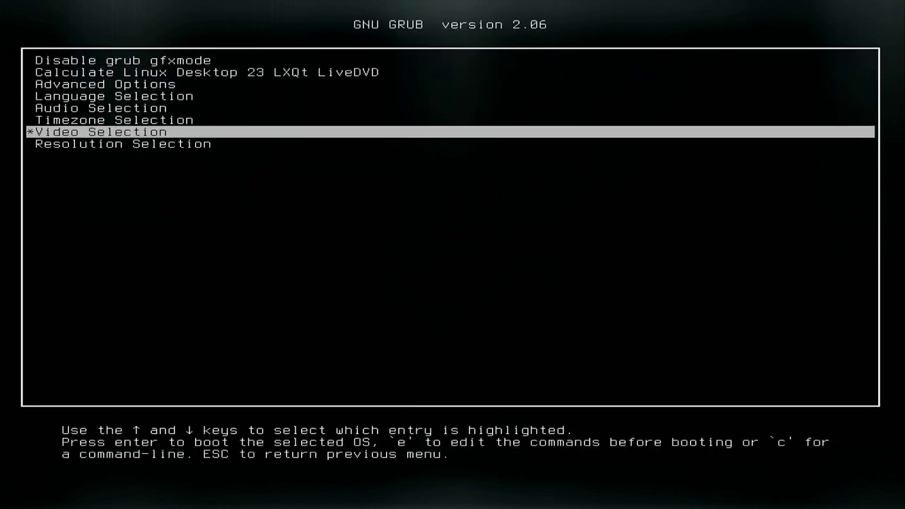
key(Down)
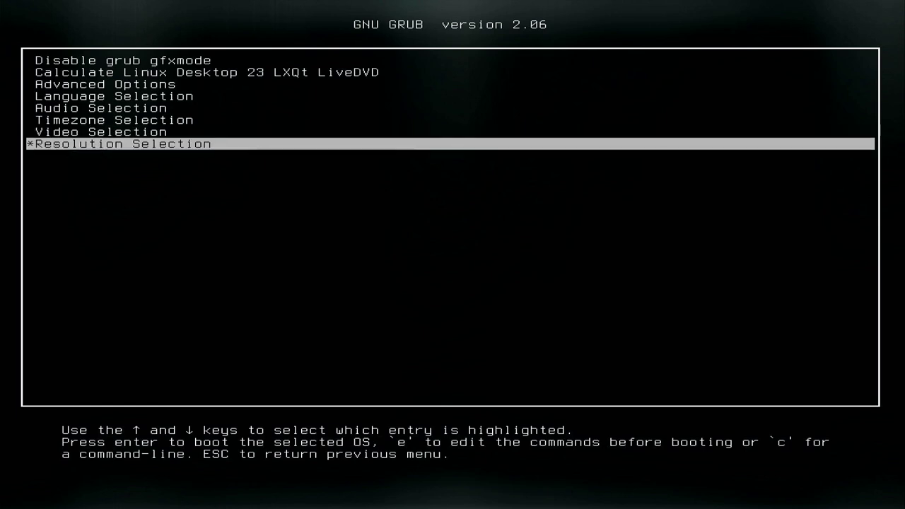
key(Up)
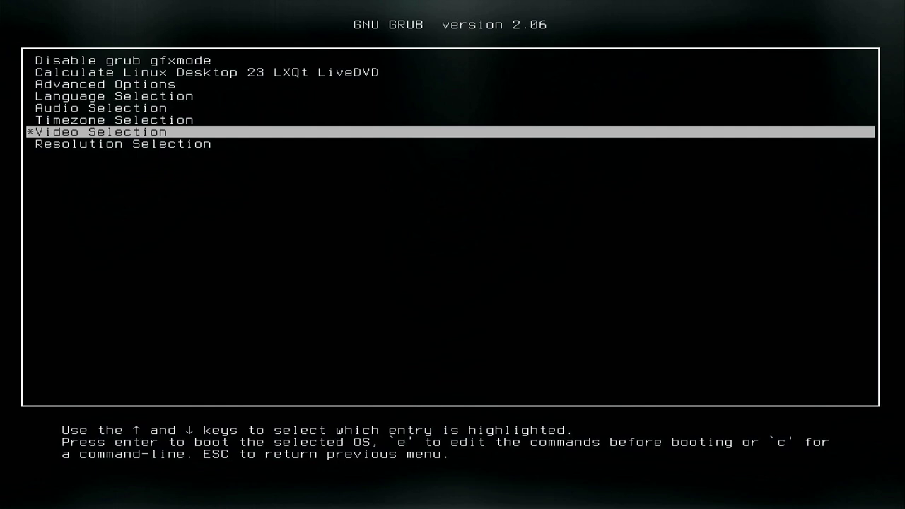
key(Return)
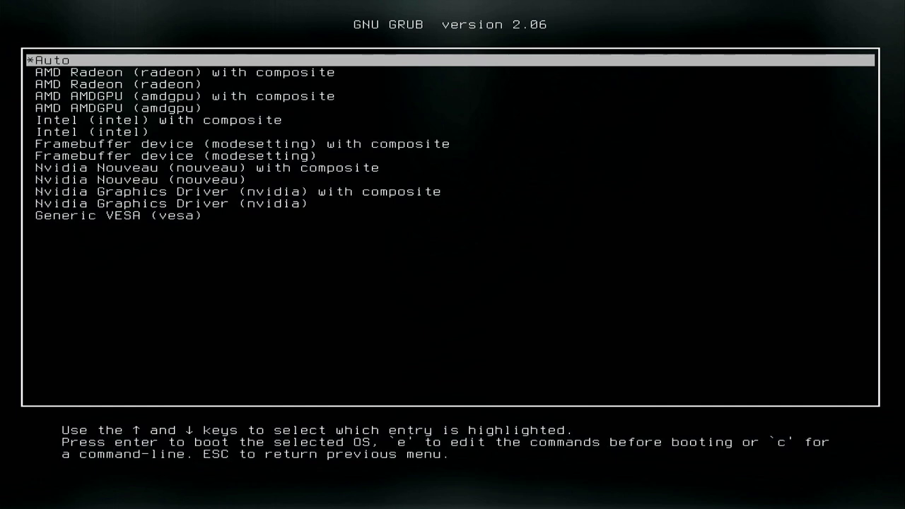
key(Return)
key(Down)
key(Down)
key(Down)
key(Down)
key(Down)
key(Down)
key(Down)
key(Return)
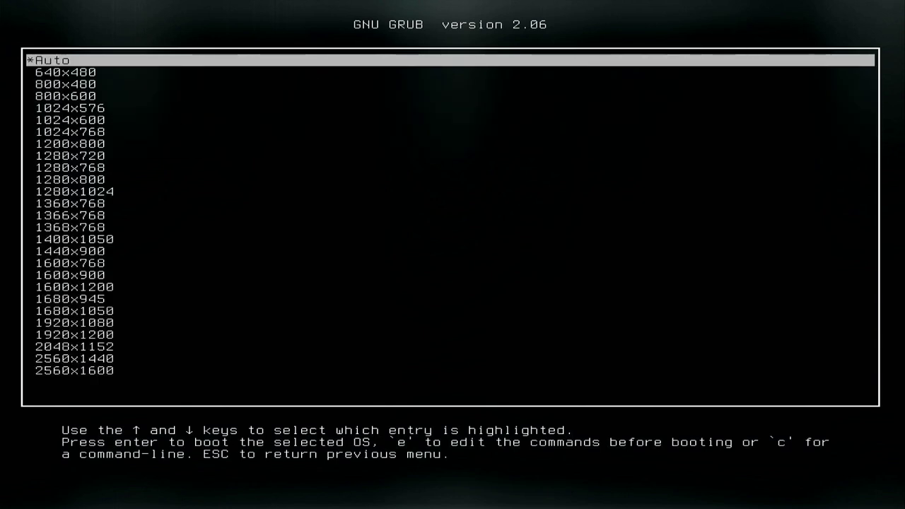
key(Return)
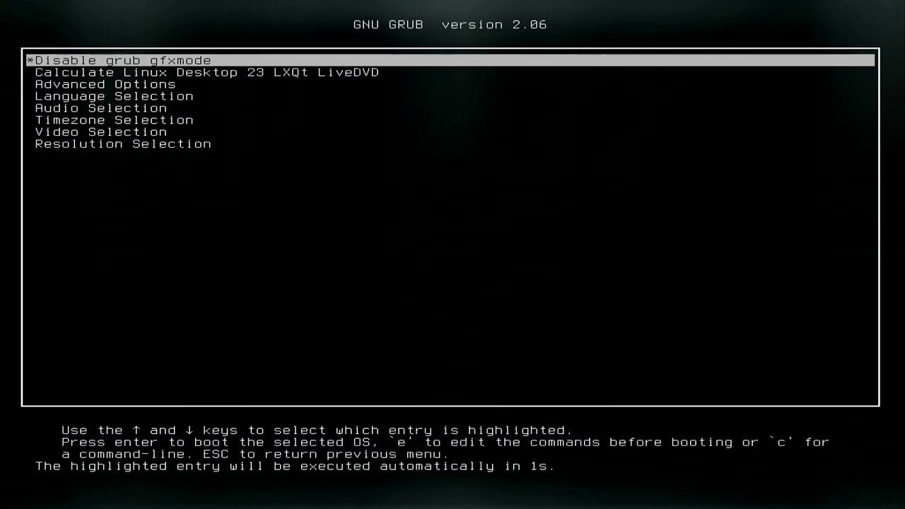
key(Down)
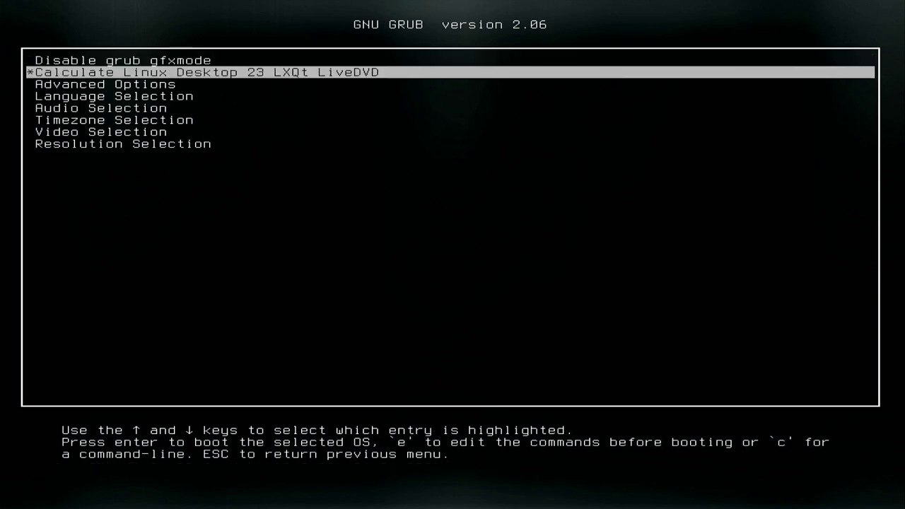
Boot the LiveDVD into the LXQt live desktop.
key(Return)
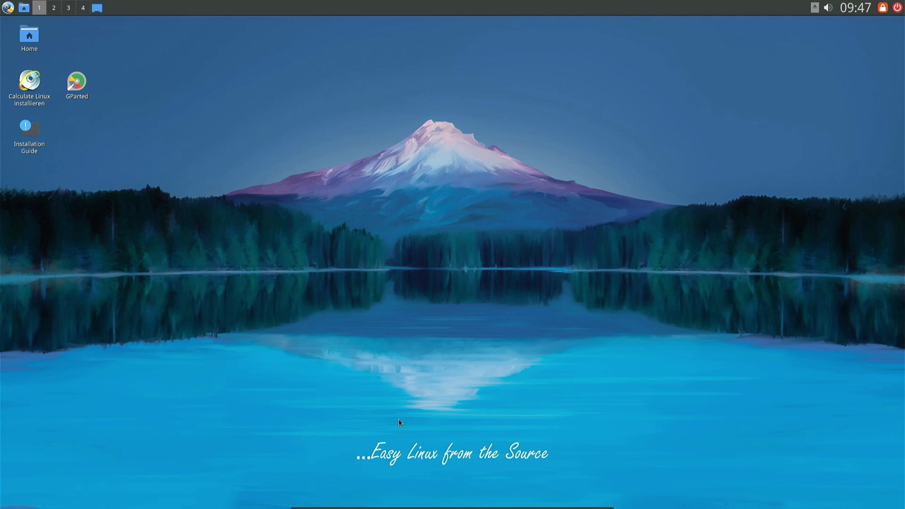
mouse_move(364, 505)
key(Right)
Browse the application menu, then launch the Calculate Linux installieren desktop shortcut.
click(24, 104)
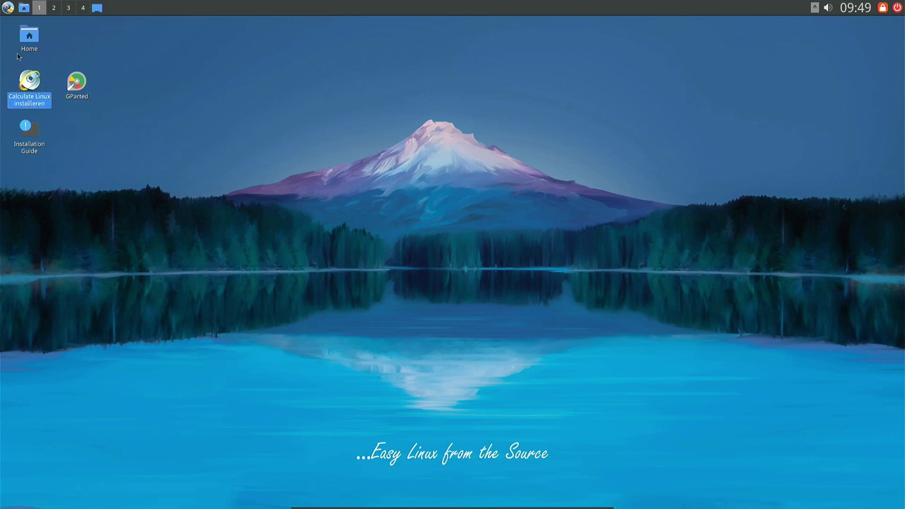
click(7, 11)
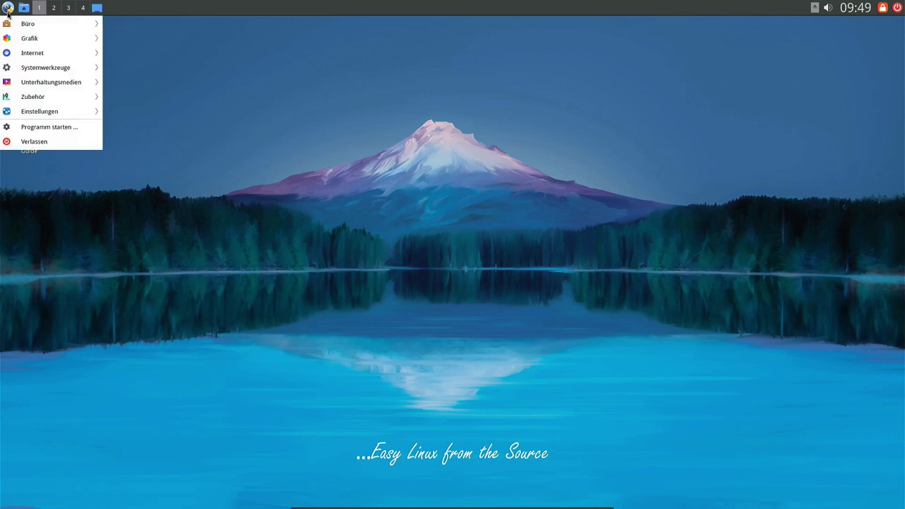
mouse_move(49, 69)
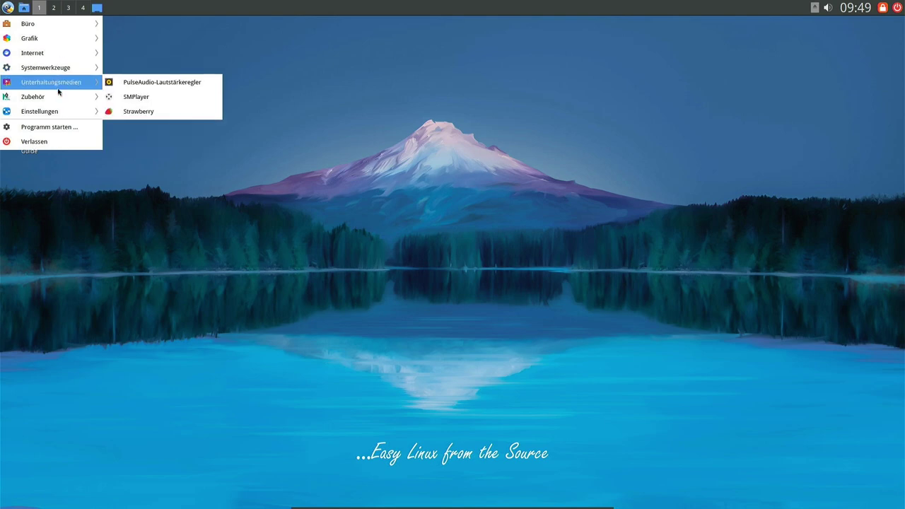
click(345, 202)
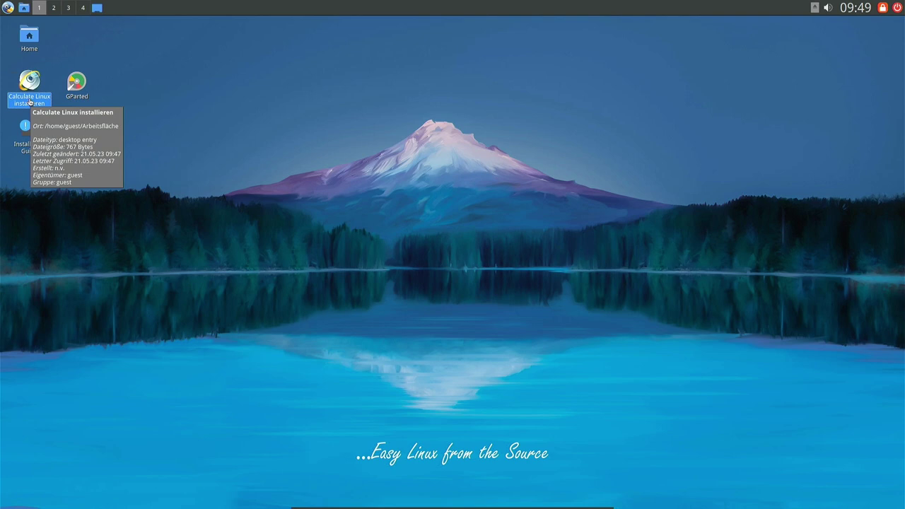
double_click(30, 103)
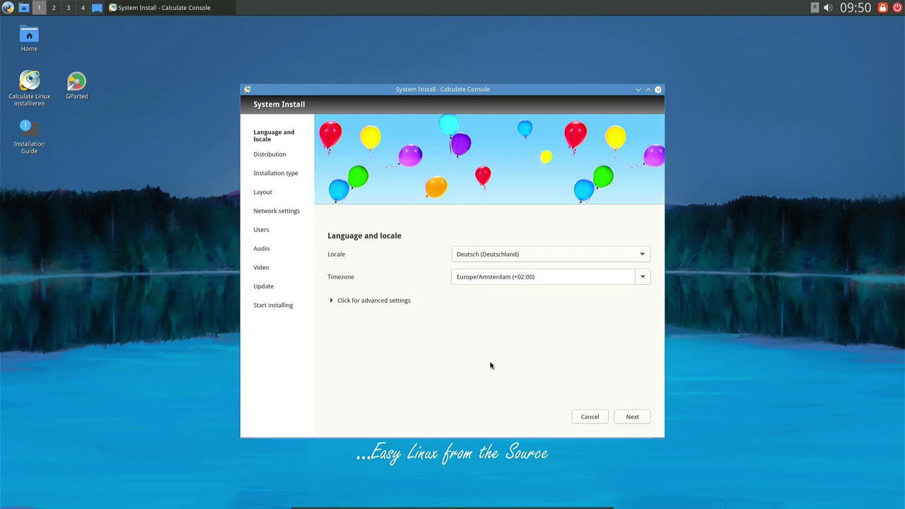
In advanced locale settings, choose Deutsch keyboard layout and local hardware clock, then continue to Distribution.
right_click(145, 74)
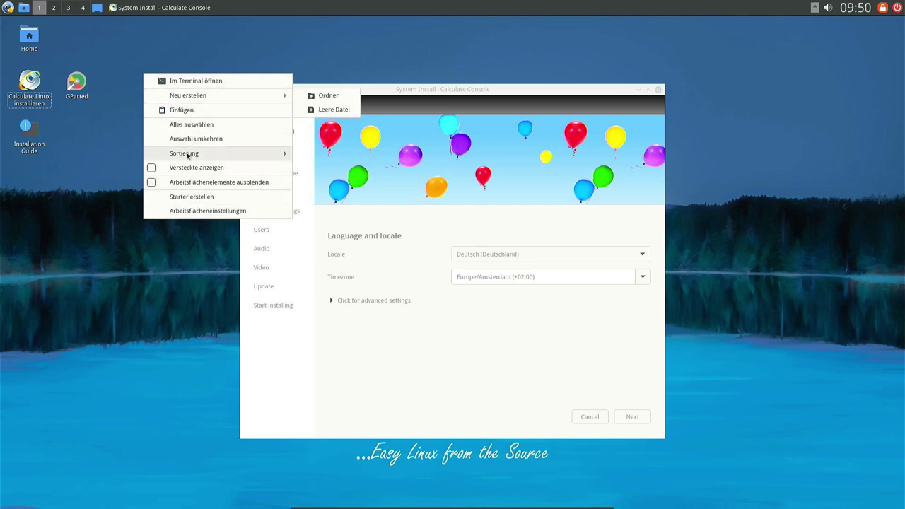
click(105, 213)
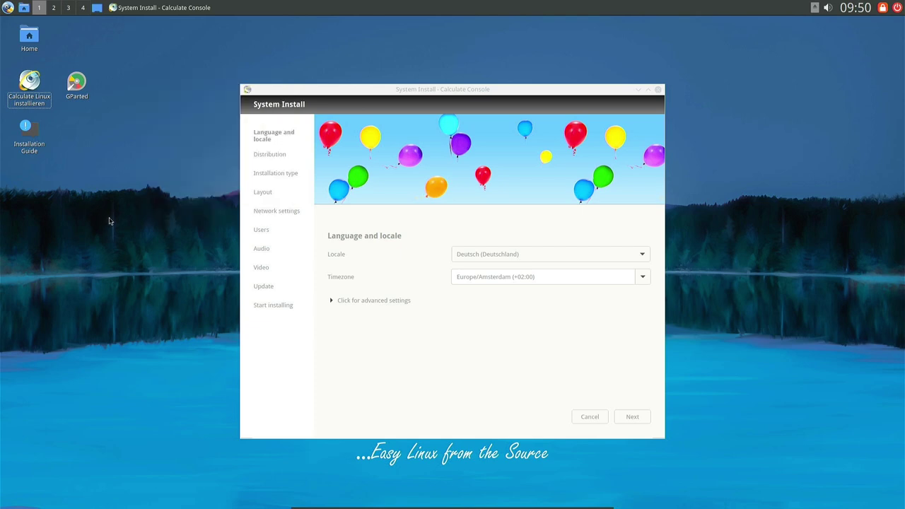
click(430, 335)
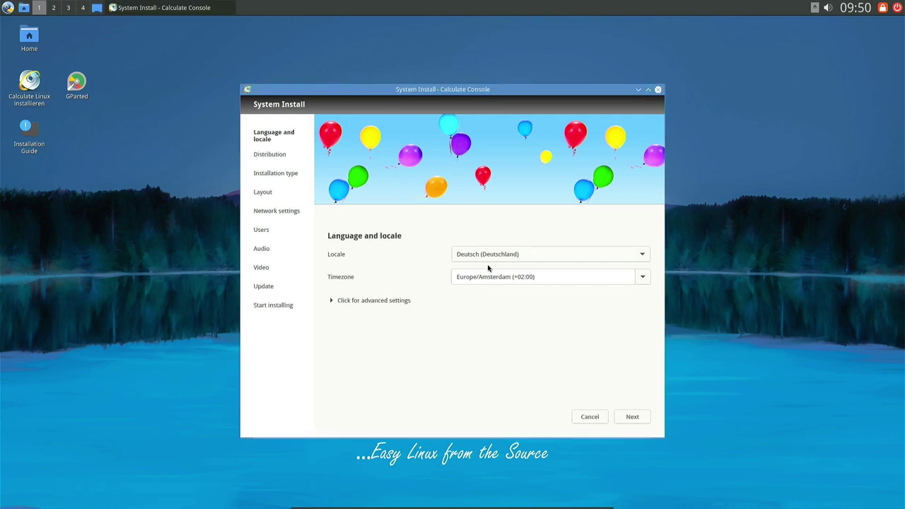
click(359, 303)
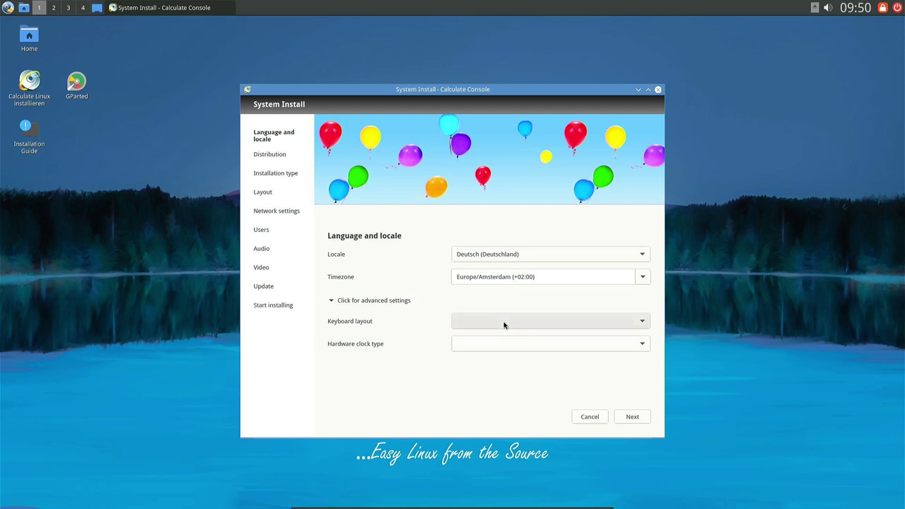
click(559, 328)
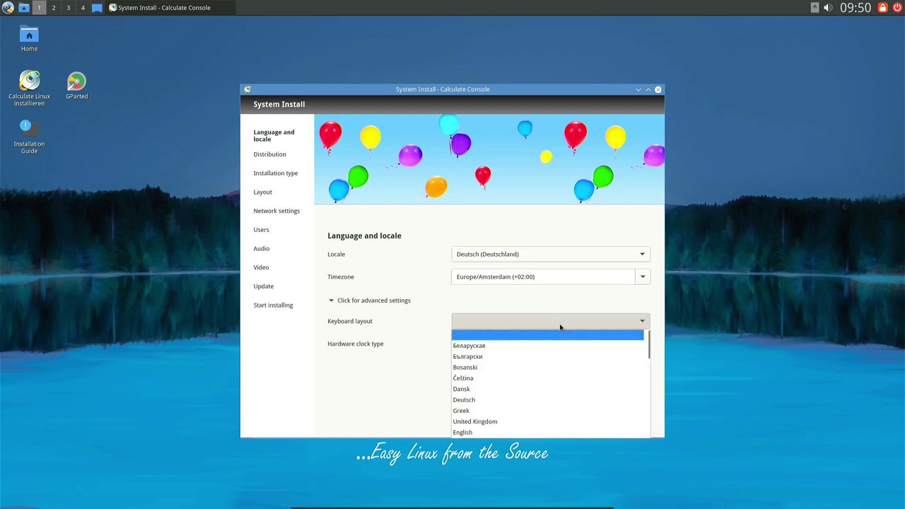
click(519, 398)
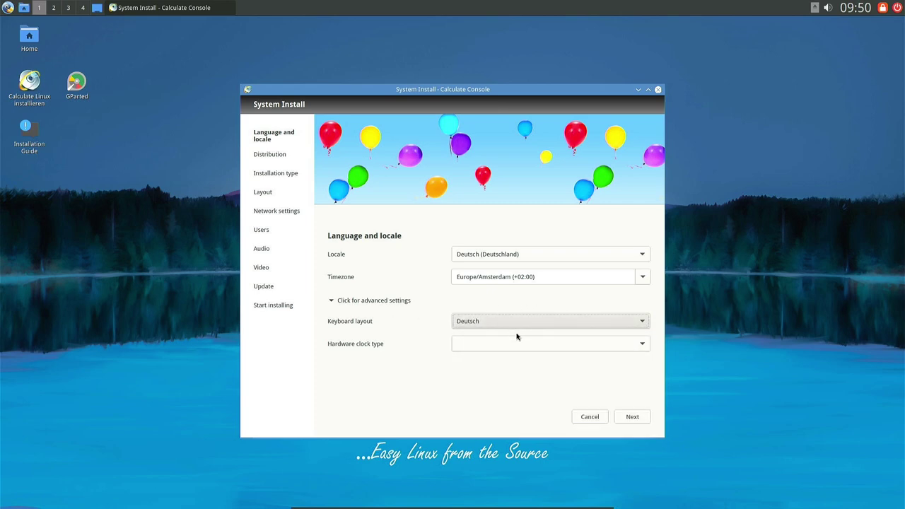
click(520, 346)
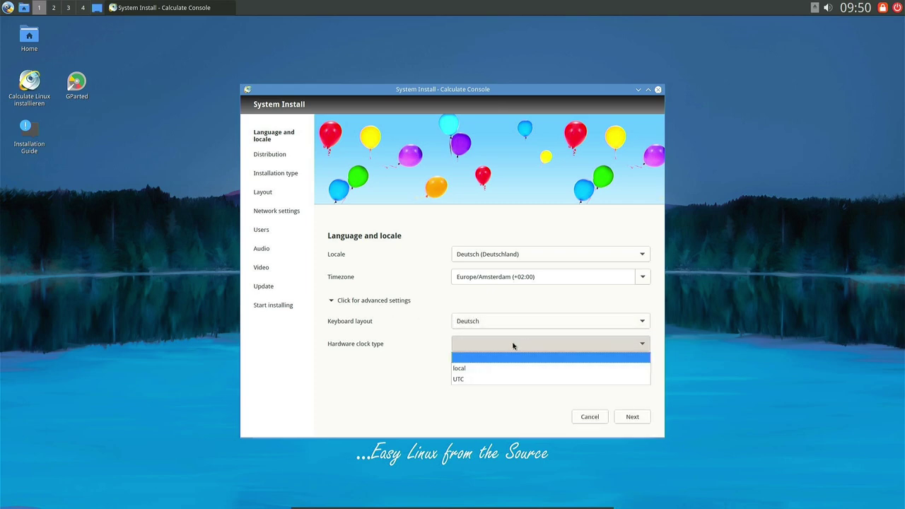
click(488, 368)
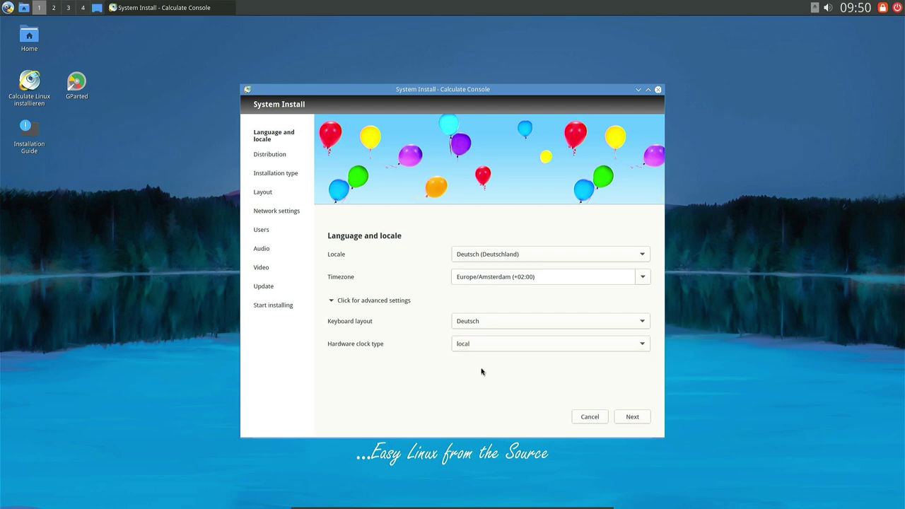
click(630, 420)
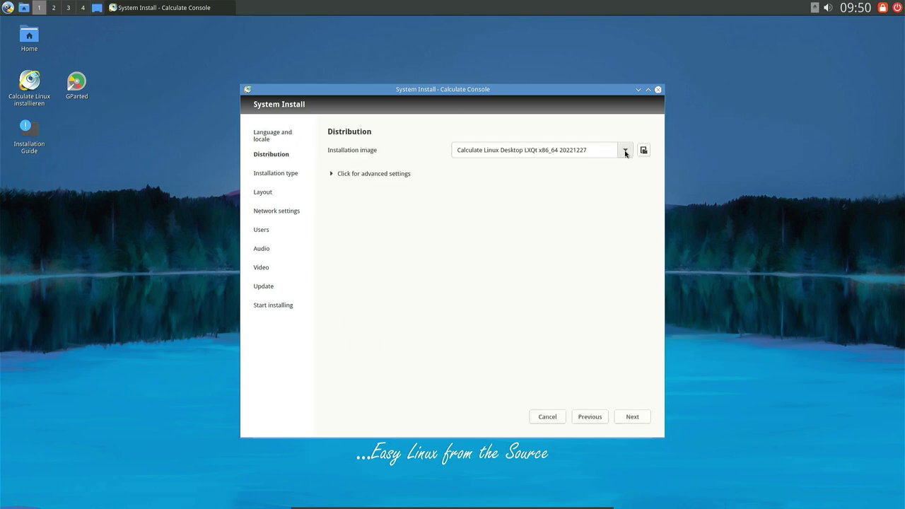
Keep the current installation image and set both root and data partitions to btrfs.
click(625, 152)
click(625, 150)
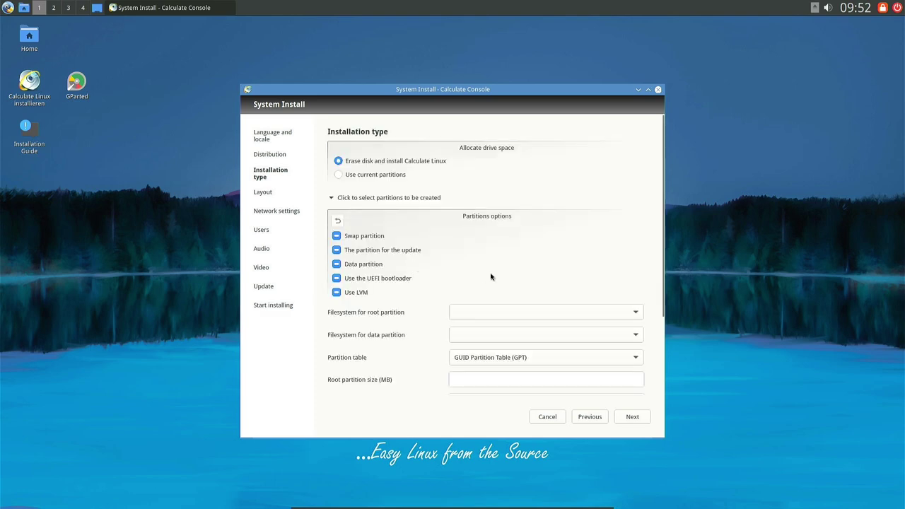
scroll(491, 276, down, 1)
scroll(641, 236, down, 2)
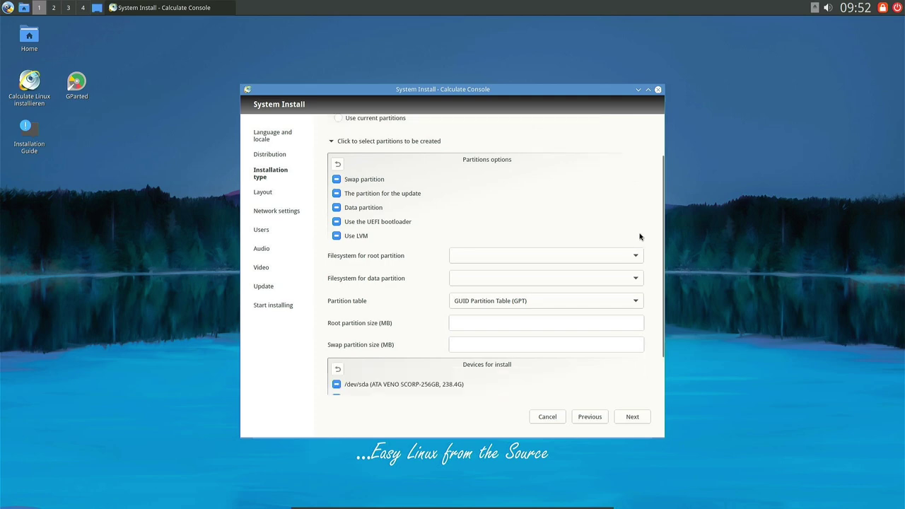
click(636, 228)
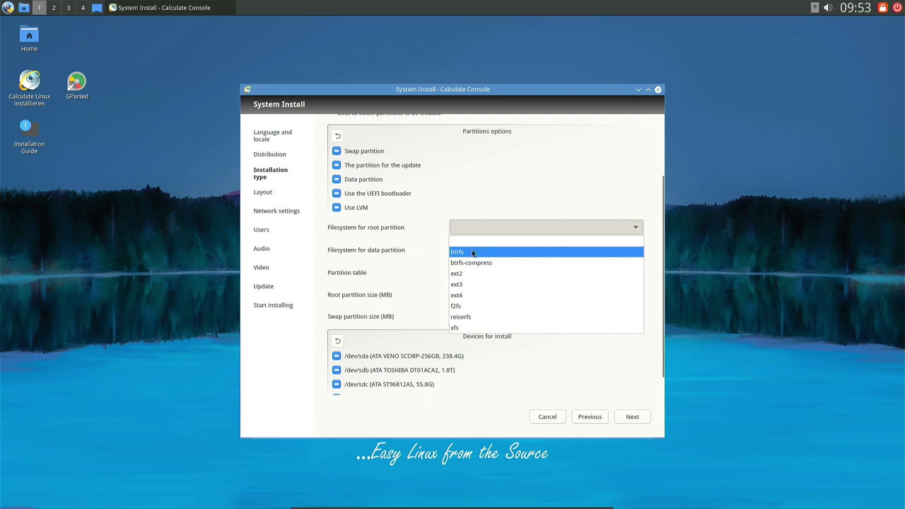
click(479, 253)
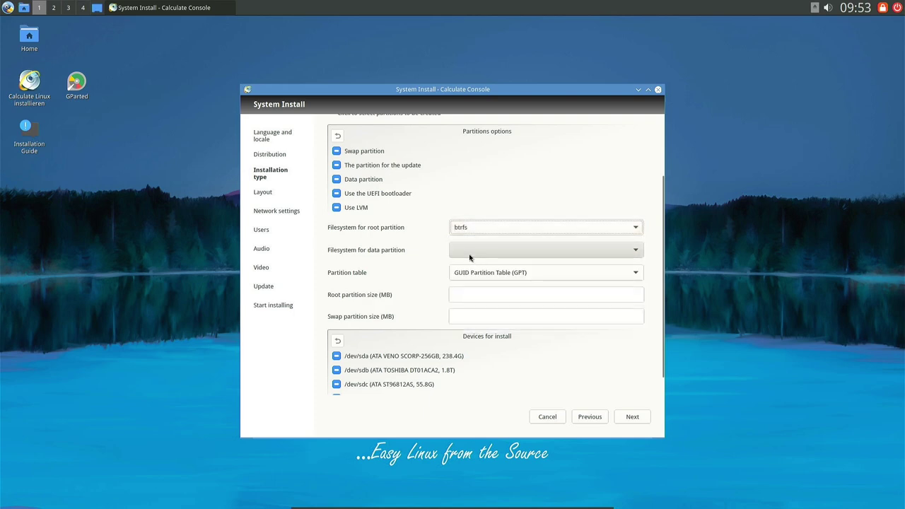
click(626, 250)
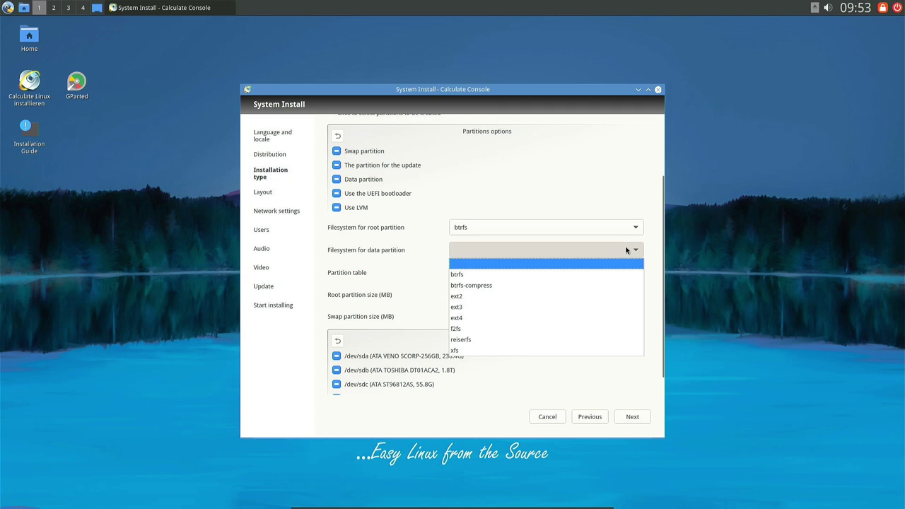
click(555, 276)
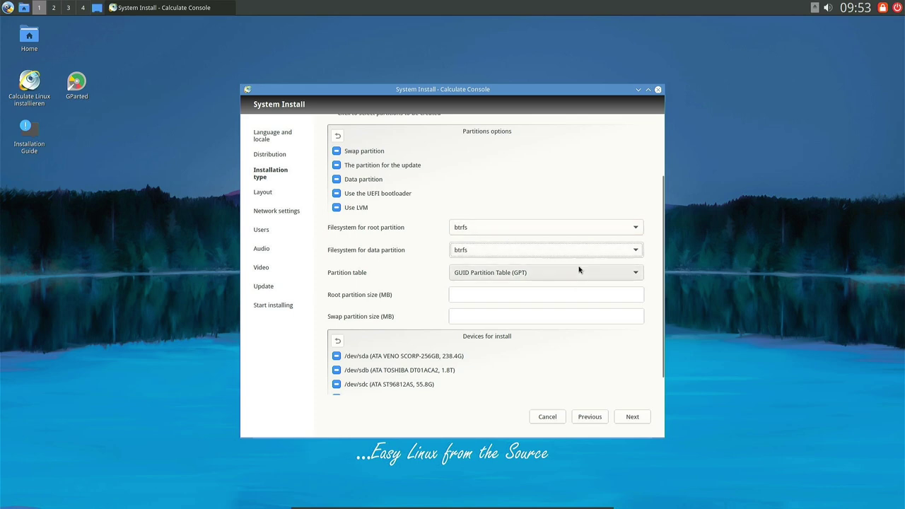
Select only /dev/sda as the install device and continue to the Layout page.
scroll(634, 289, down, 1)
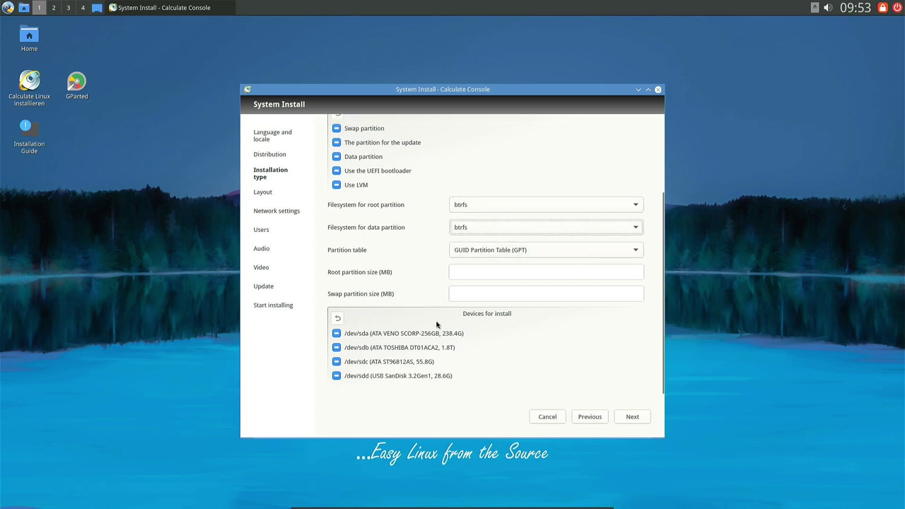
click(337, 335)
click(336, 335)
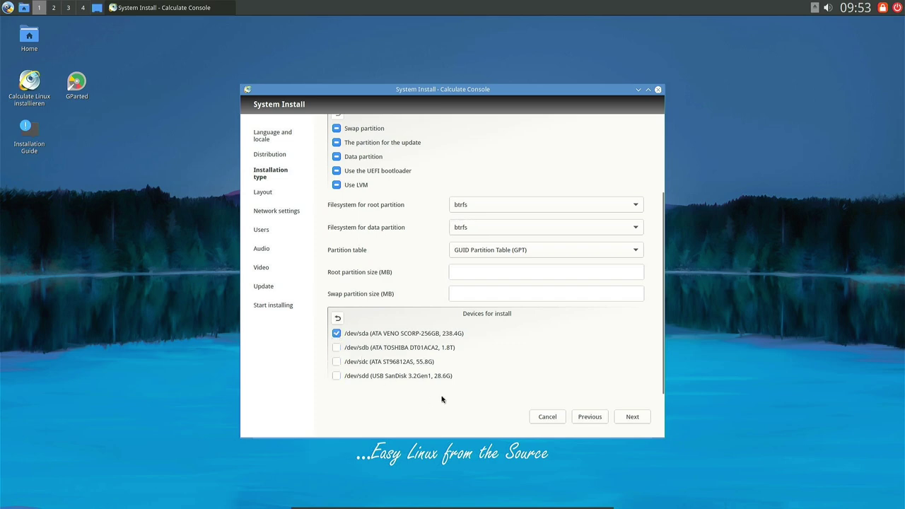
key(Return)
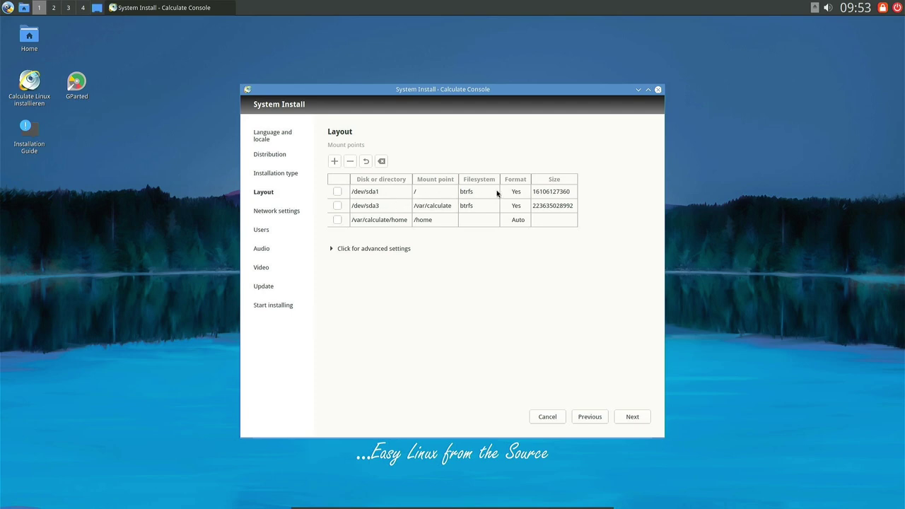
Pass Network settings, set and confirm a root password, and select the guest user row.
key(Return)
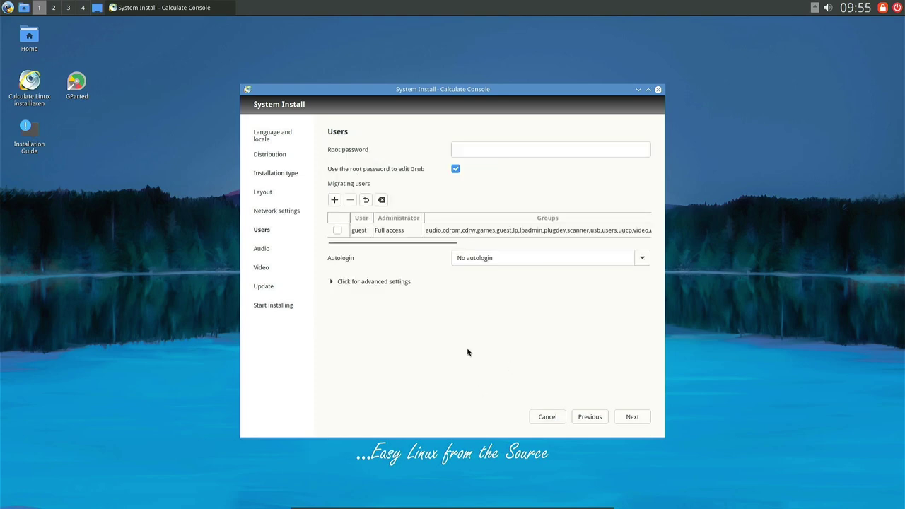
click(478, 149)
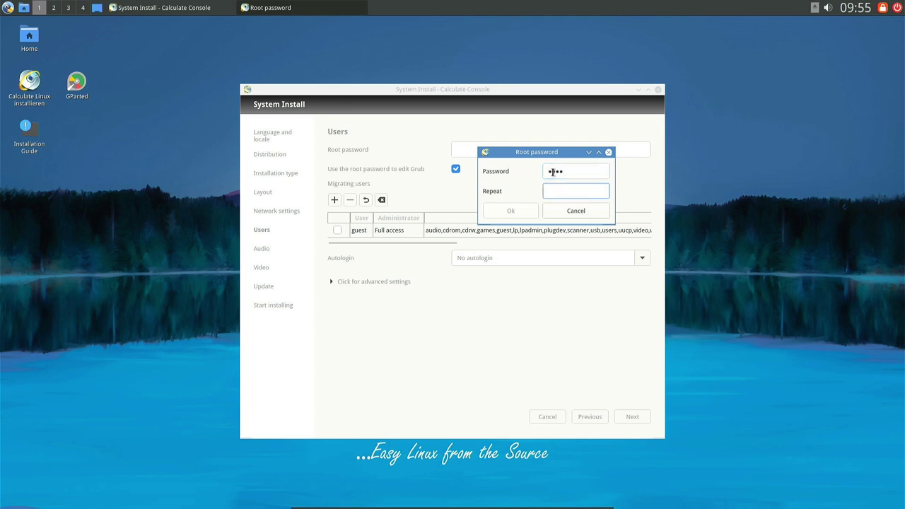
text(•••)
click(512, 211)
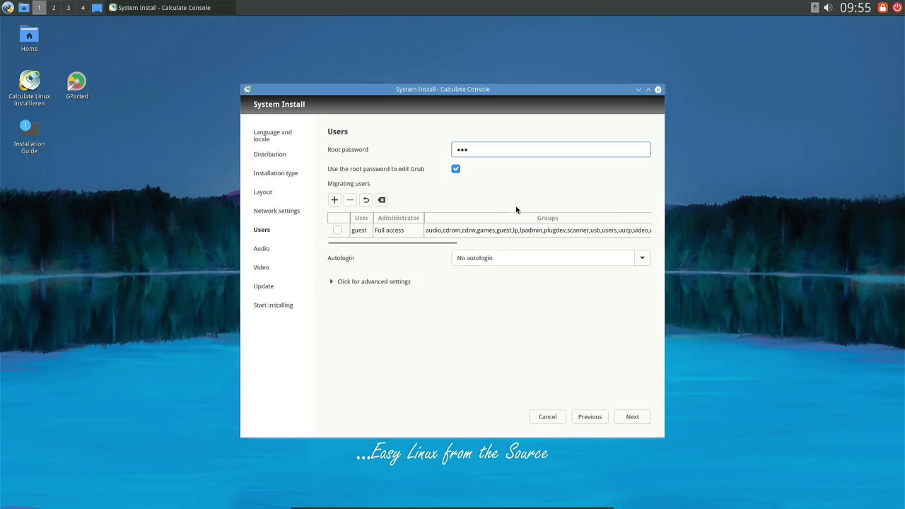
click(552, 231)
drag(600, 243, 434, 252)
click(394, 234)
Rename the guest user and give it a password, entered twice, then save.
double_click(394, 234)
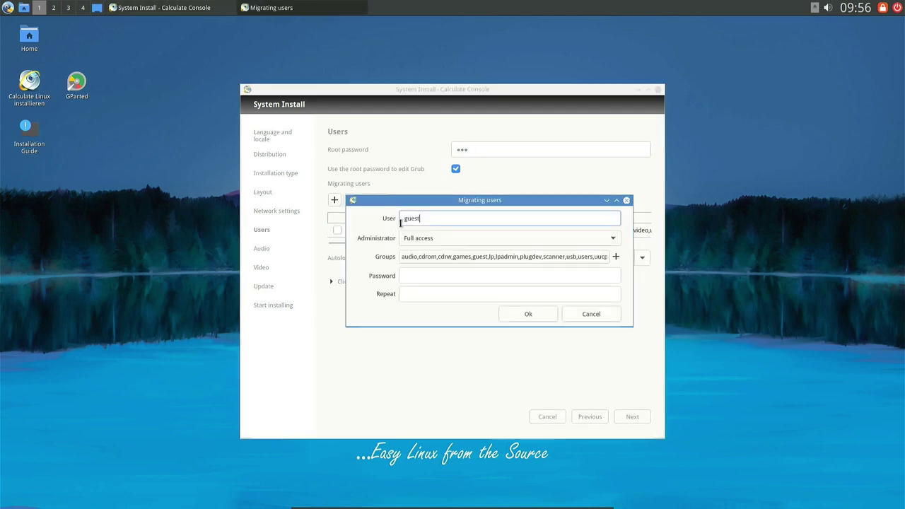
double_click(432, 215)
text(typ)
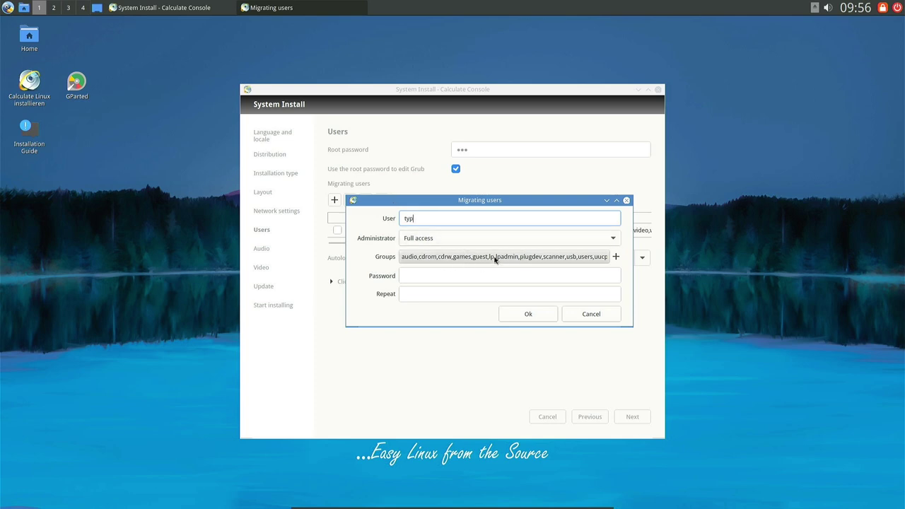
click(460, 275)
click(447, 296)
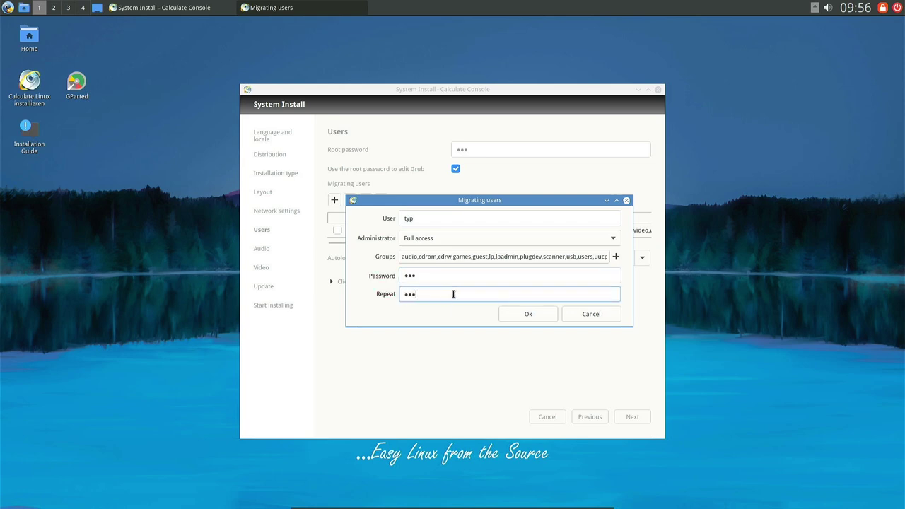
click(541, 314)
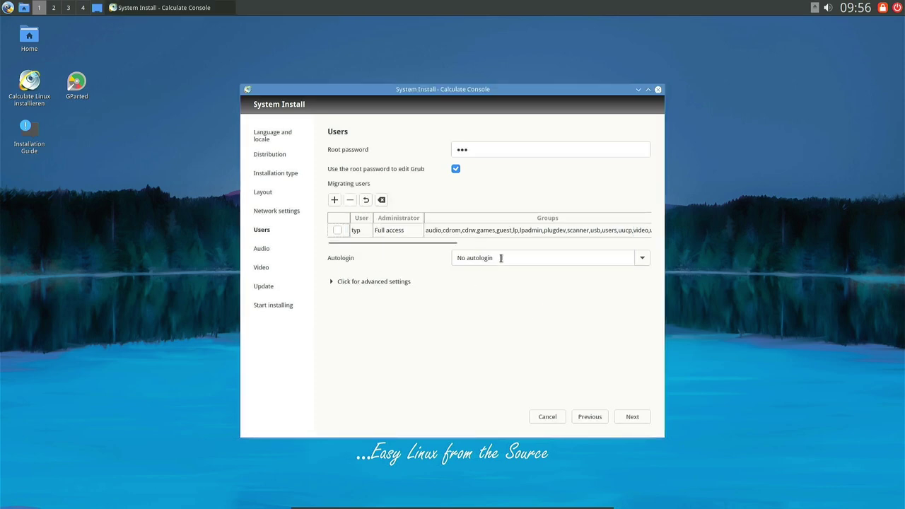
Tick the renamed user for migration, proceed, then reopen the too-short root password to replace it.
click(388, 284)
click(358, 232)
click(338, 229)
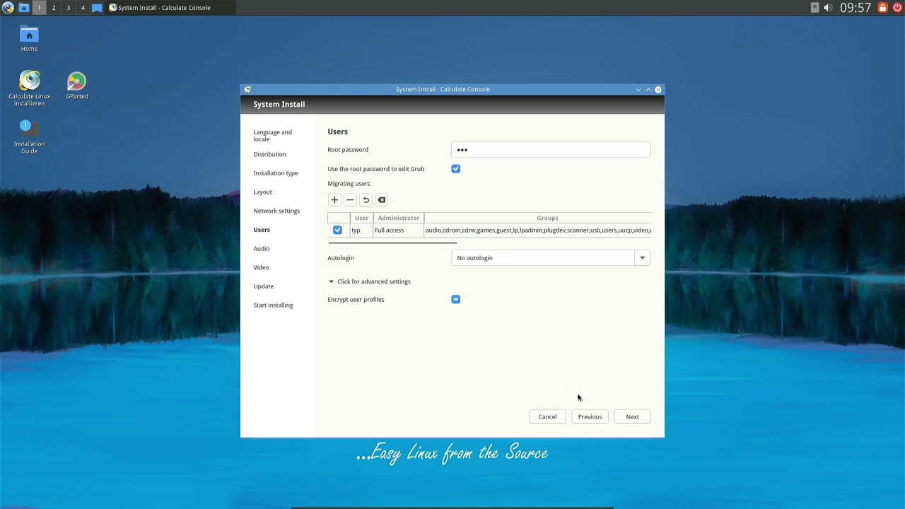
click(632, 418)
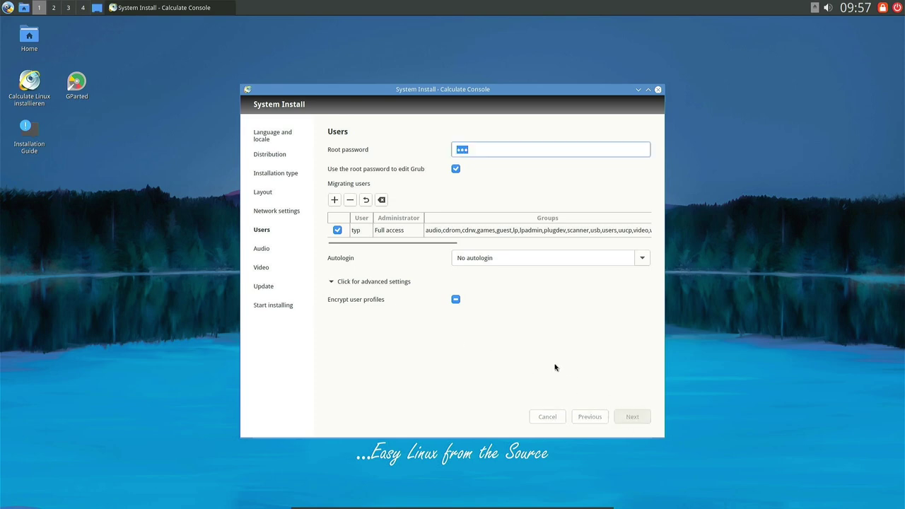
click(481, 147)
double_click(571, 170)
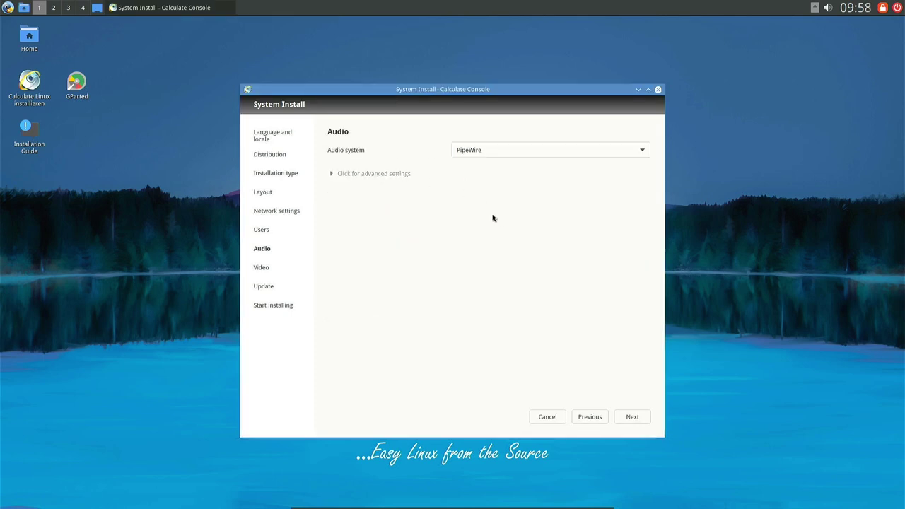
Keep PipeWire, make HDA Intel PCH, HDMI 0 the default audio card, and continue to Video.
click(536, 148)
click(535, 147)
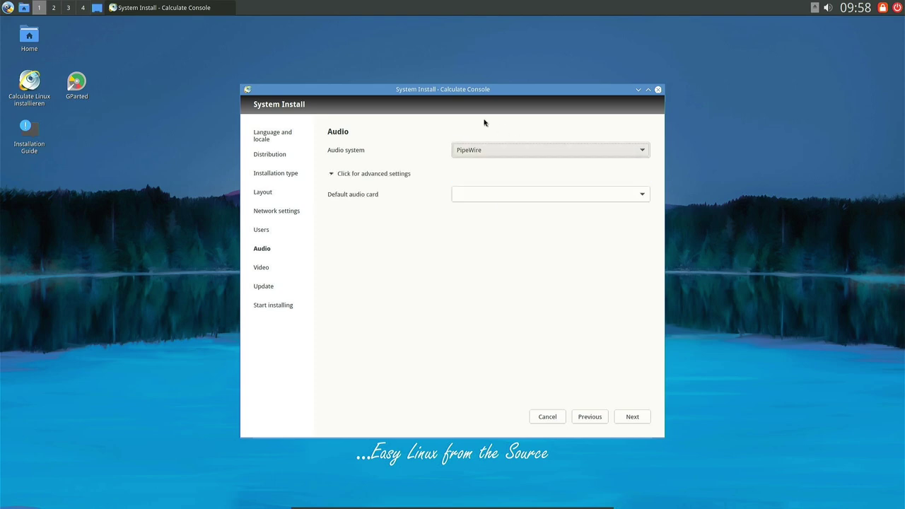
click(520, 195)
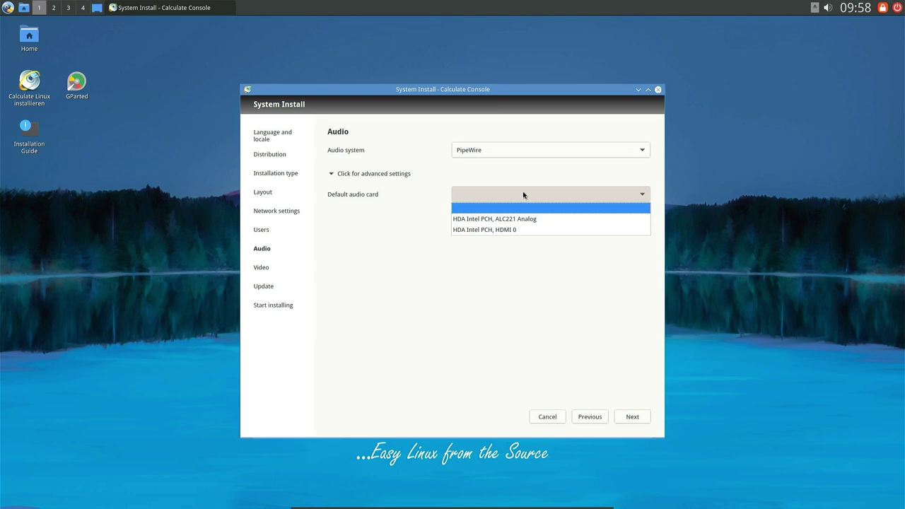
click(497, 230)
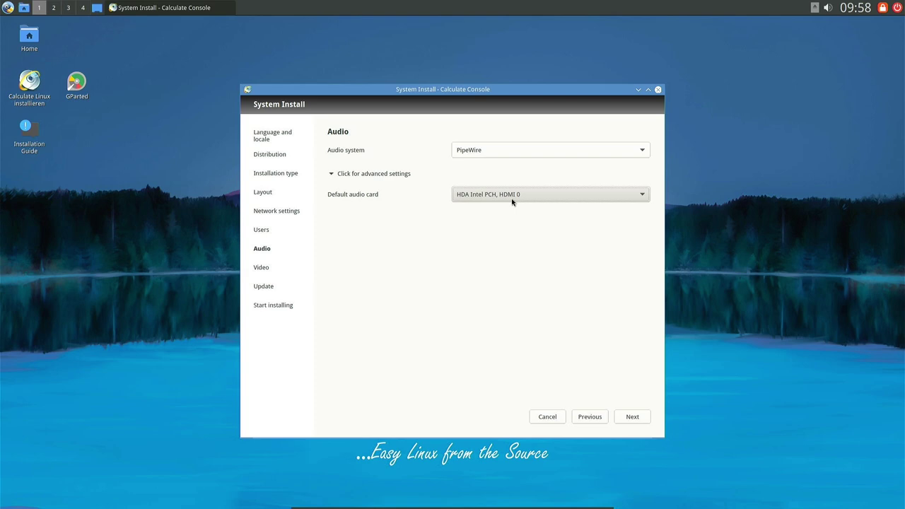
key(Return)
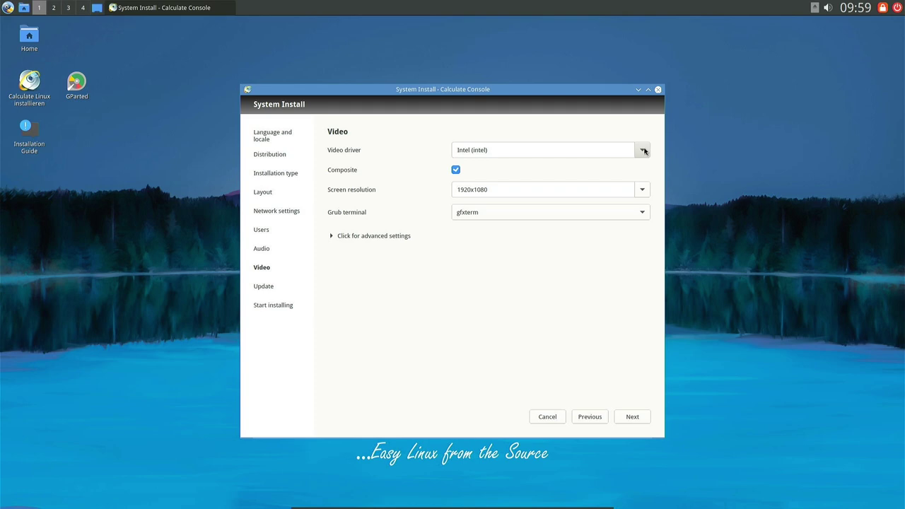
Leave the video driver set to Intel (intel).
click(643, 151)
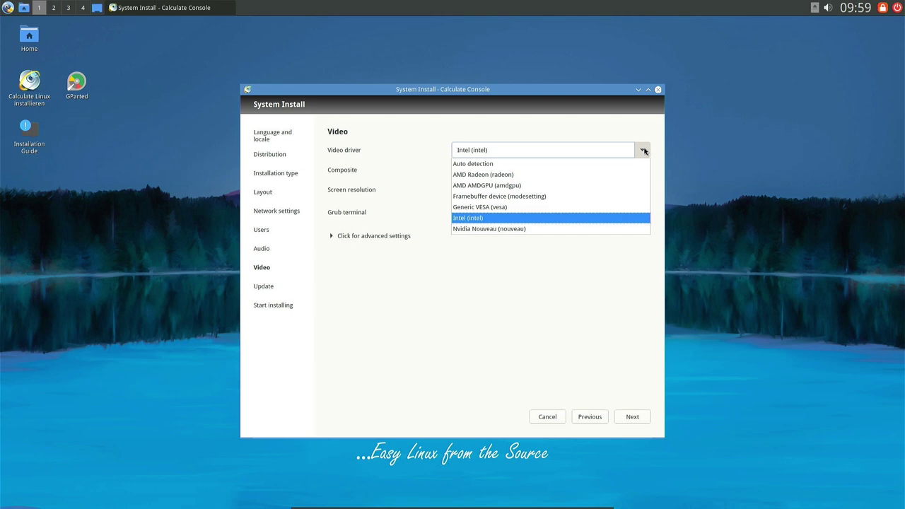
click(645, 151)
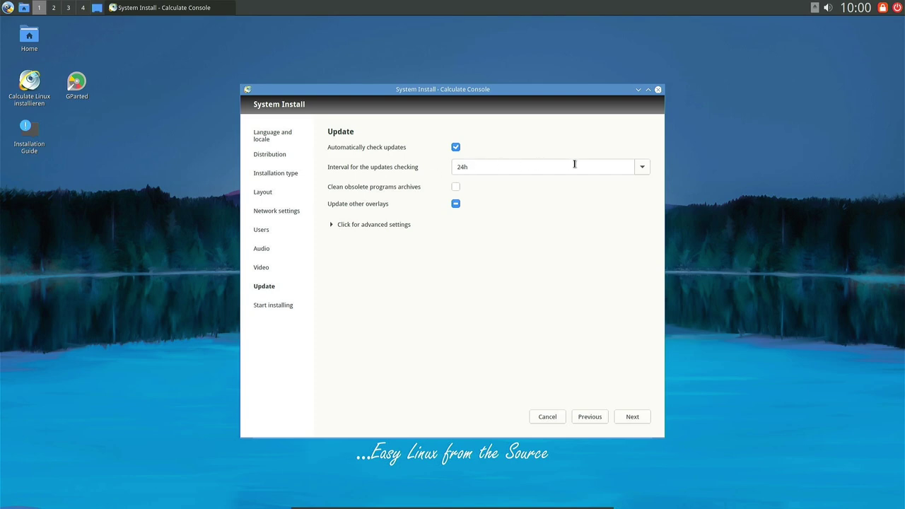
Keep the 24h update interval, review the installation summary, and run the install.
click(643, 167)
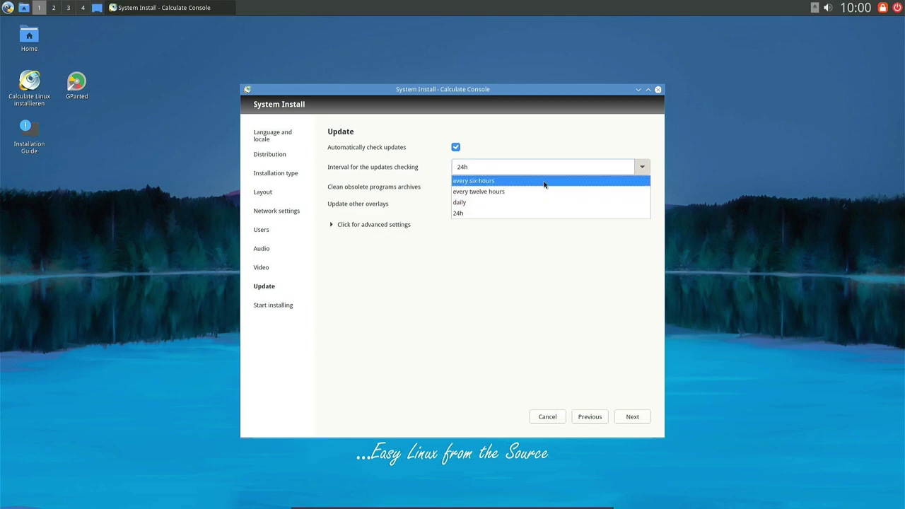
click(564, 267)
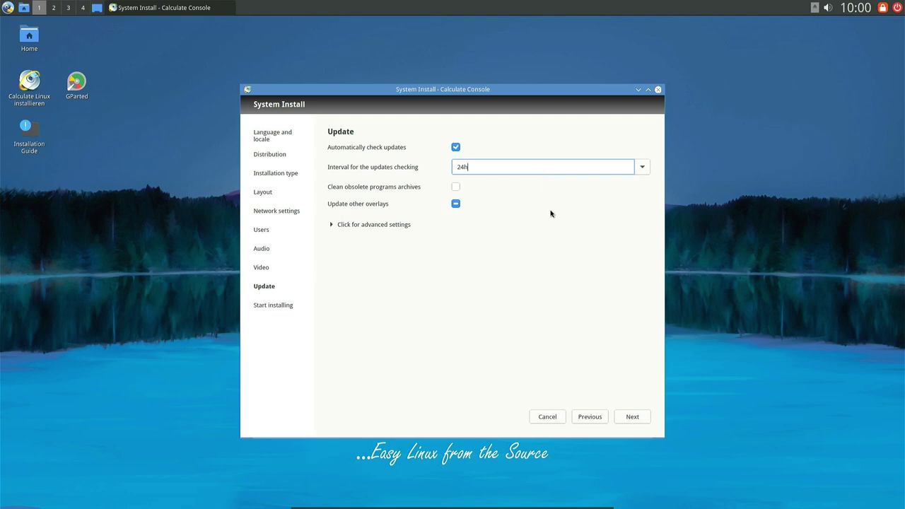
key(Return)
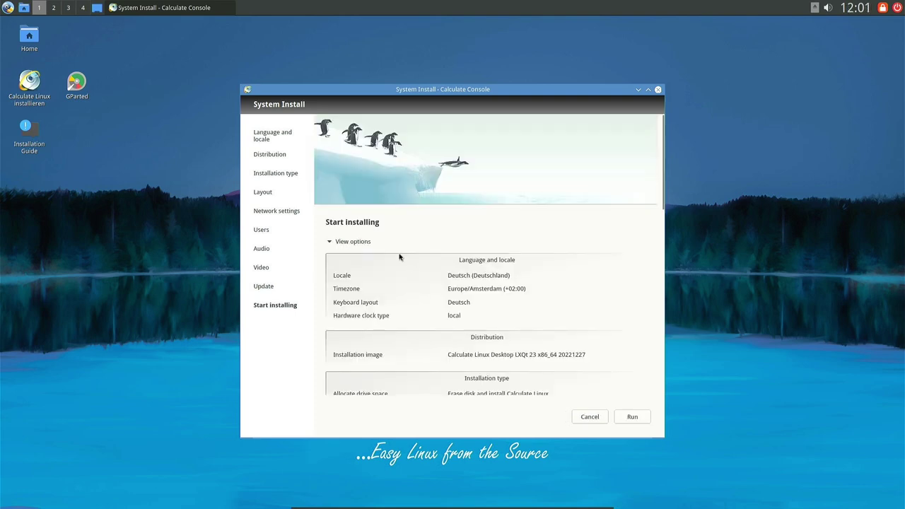
scroll(467, 278, down, 1)
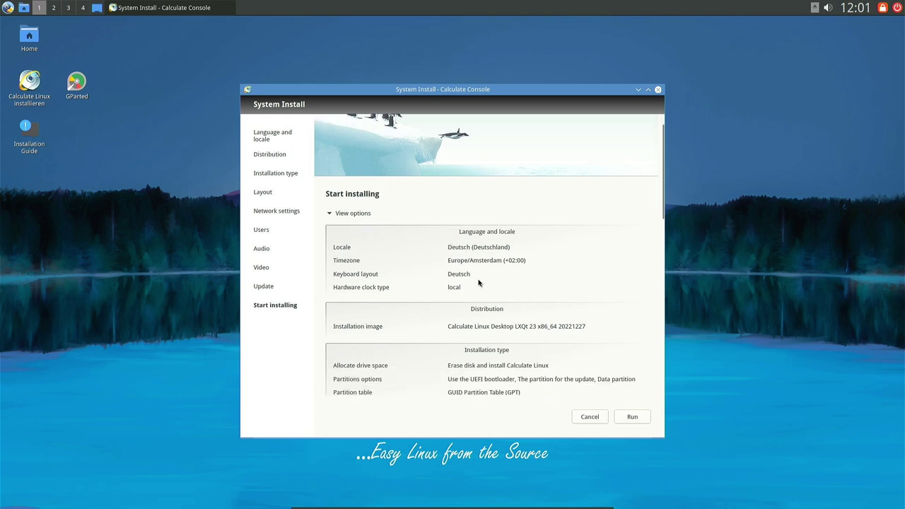
scroll(509, 286, down, 6)
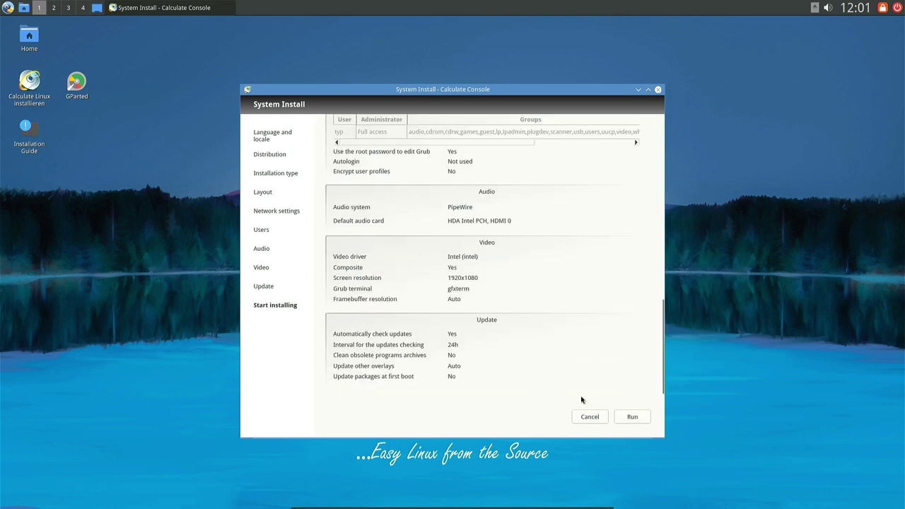
click(628, 417)
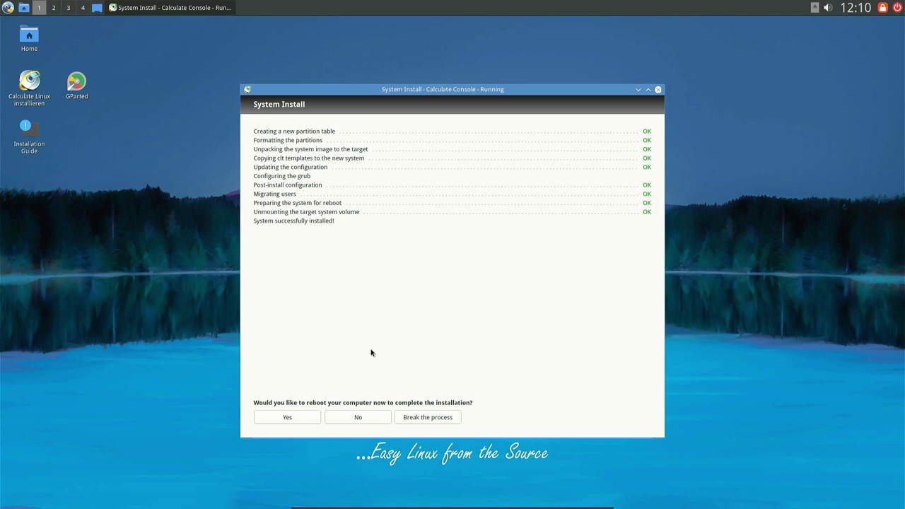
Answer Yes to reboot now after the successful installation.
click(287, 417)
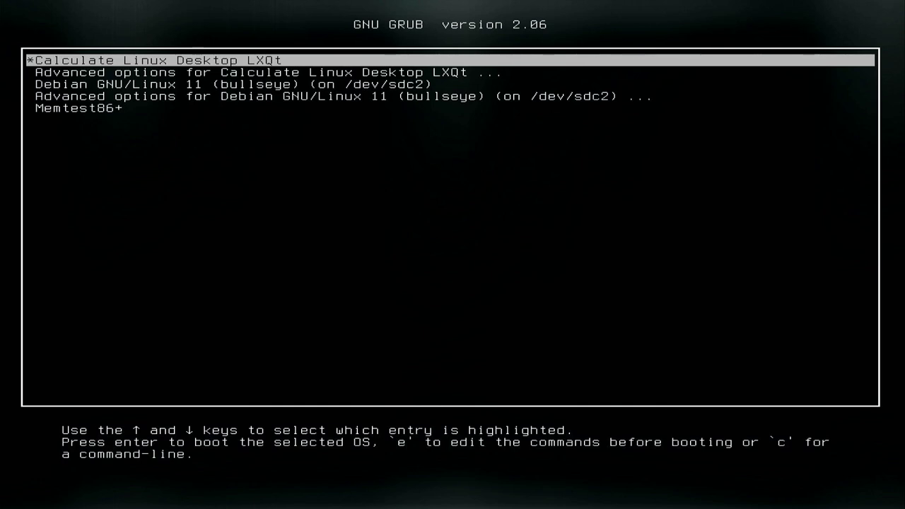
Boot Calculate Linux Desktop LXQt from GRUB instead of Debian GNU/Linux 11.
key(Down)
key(Down)
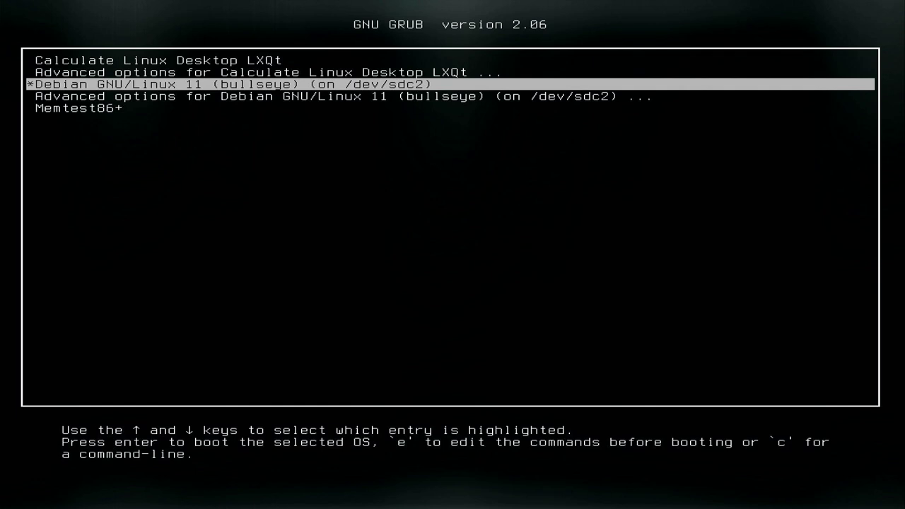
key(Up)
key(Up)
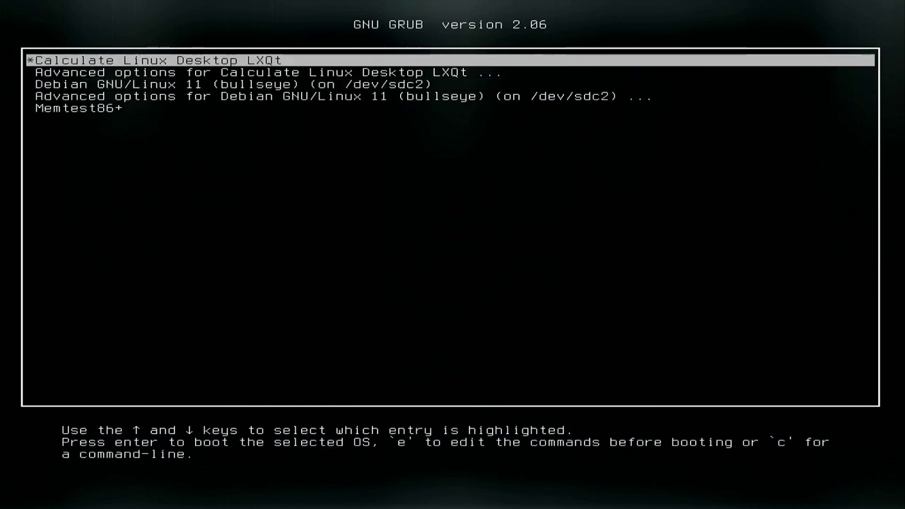
key(Return)
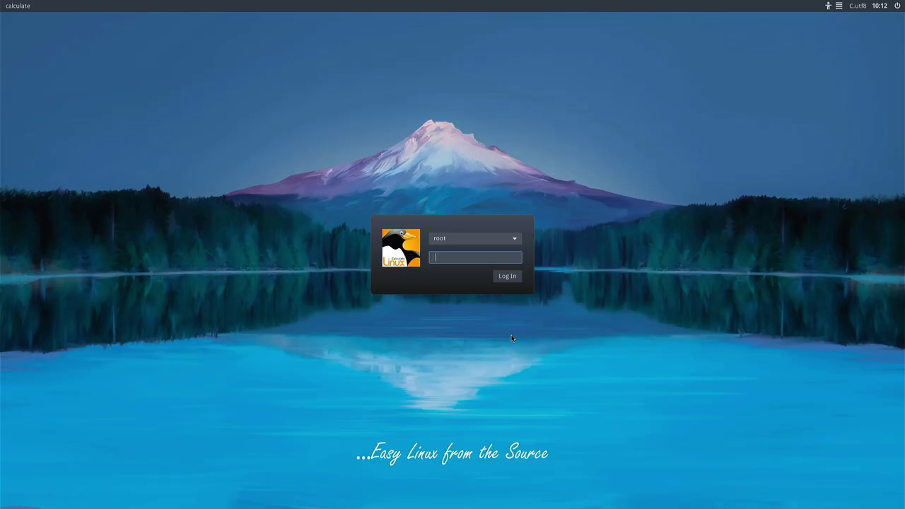
Log in to LXQt as the regular non-root user with that user's password.
click(470, 239)
click(461, 252)
text(*******)
key(Return)
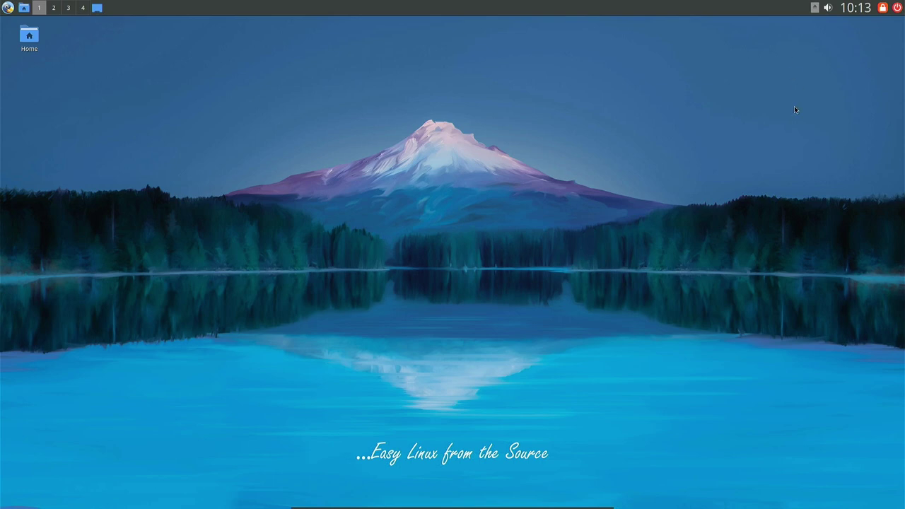
scroll(828, 7, down, 2)
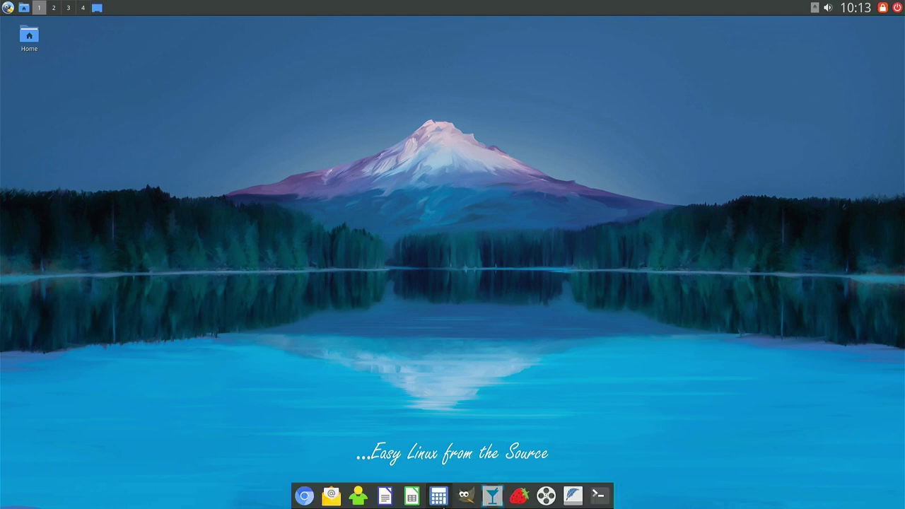
right_click(447, 232)
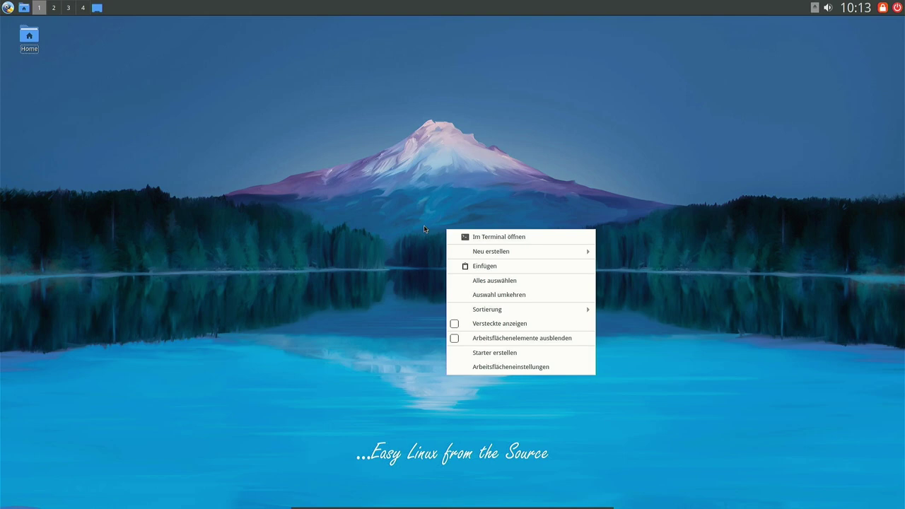
Open the desktop settings' Hintergrund page and browse for a new wallpaper image.
click(495, 367)
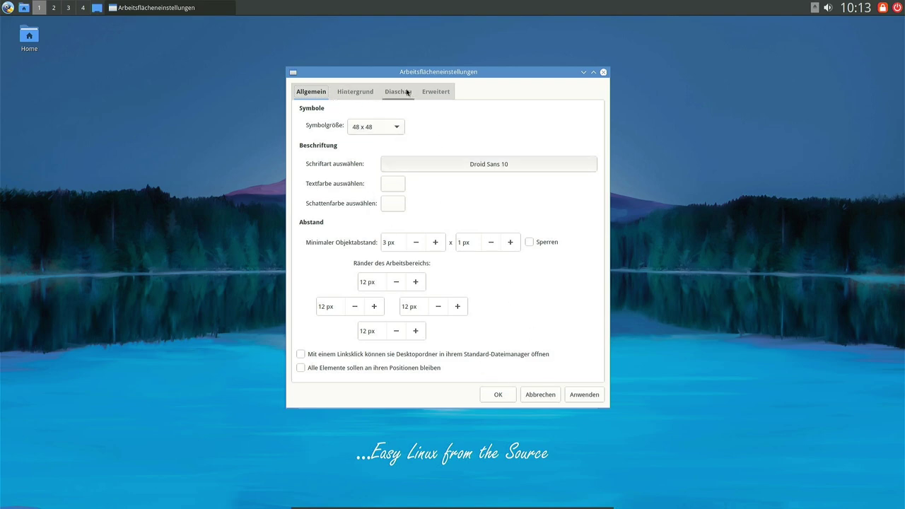
drag(434, 69, 436, 82)
click(352, 105)
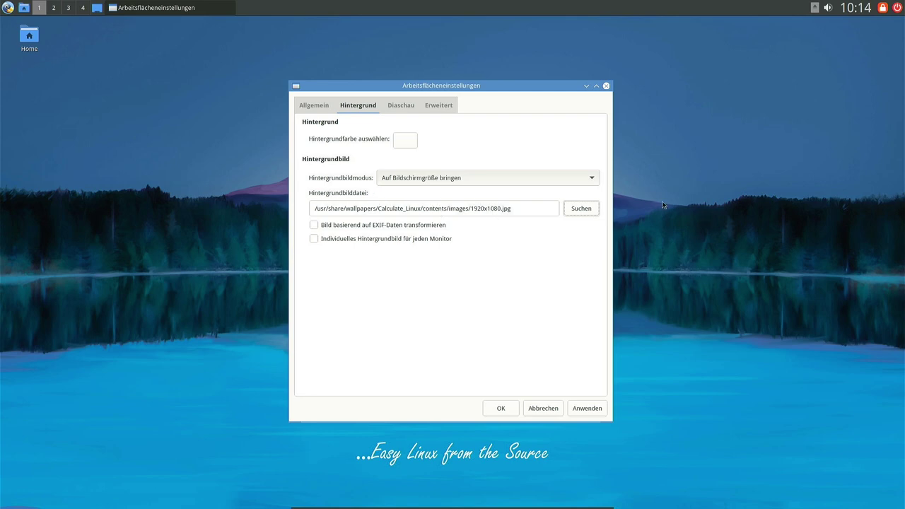
click(577, 210)
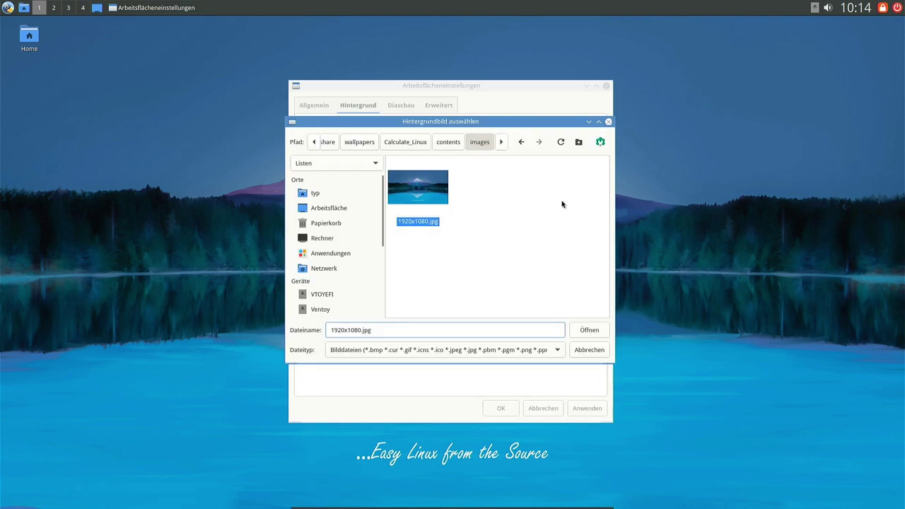
Maximize the wallpaper chooser, browse up to all wallpapers, and reselect Calculate_Linux's 1920x1080.jpg.
click(495, 218)
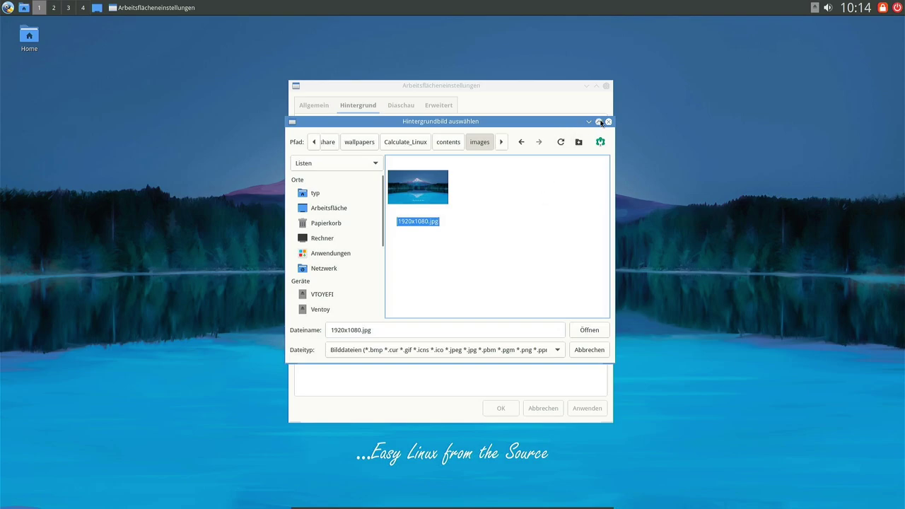
click(598, 122)
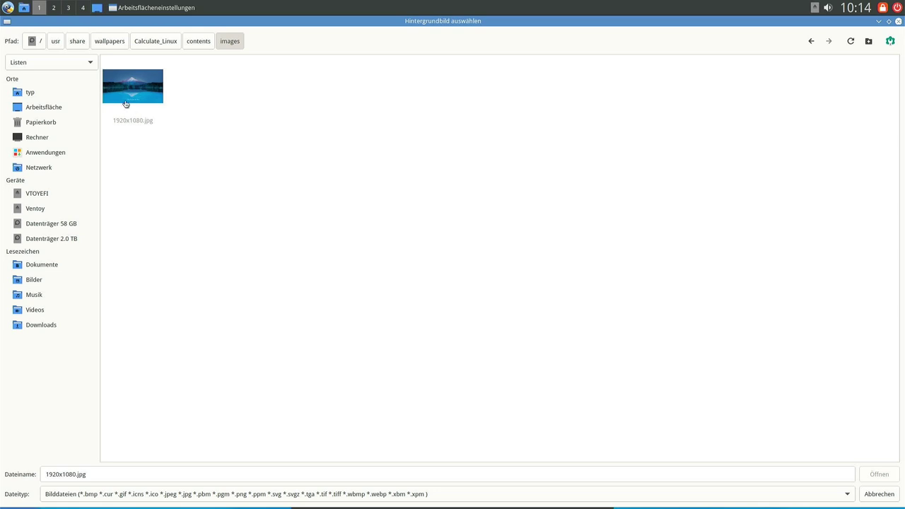
click(206, 40)
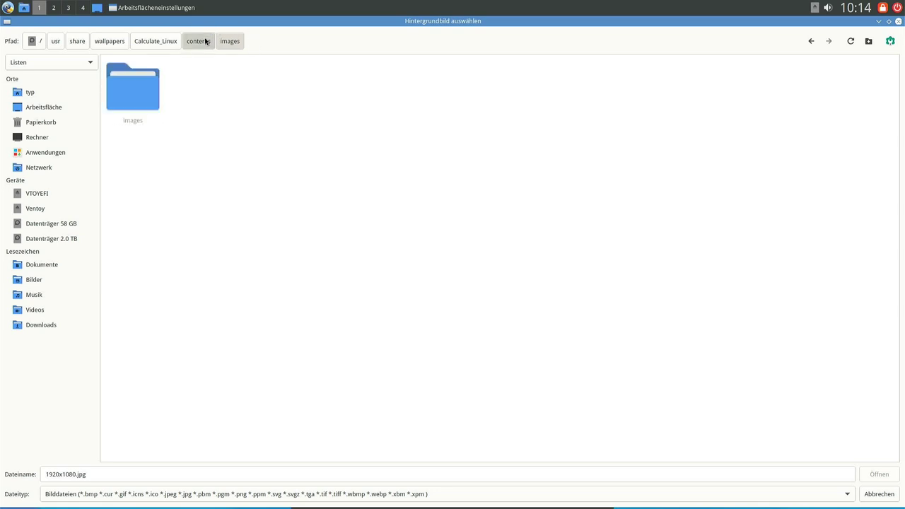
click(156, 44)
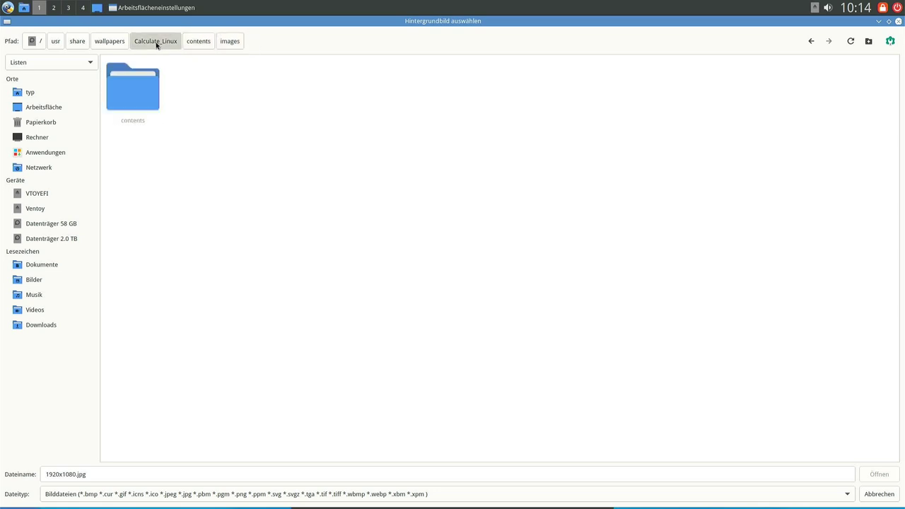
click(112, 42)
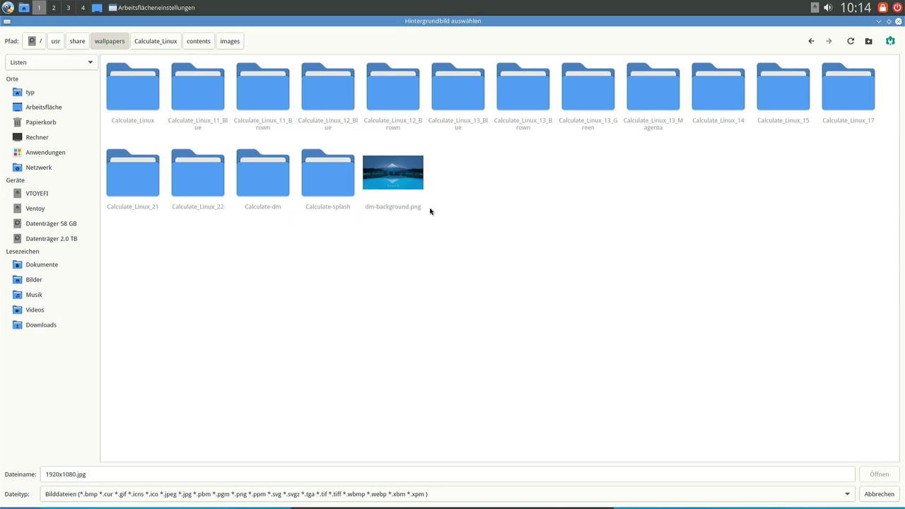
double_click(139, 105)
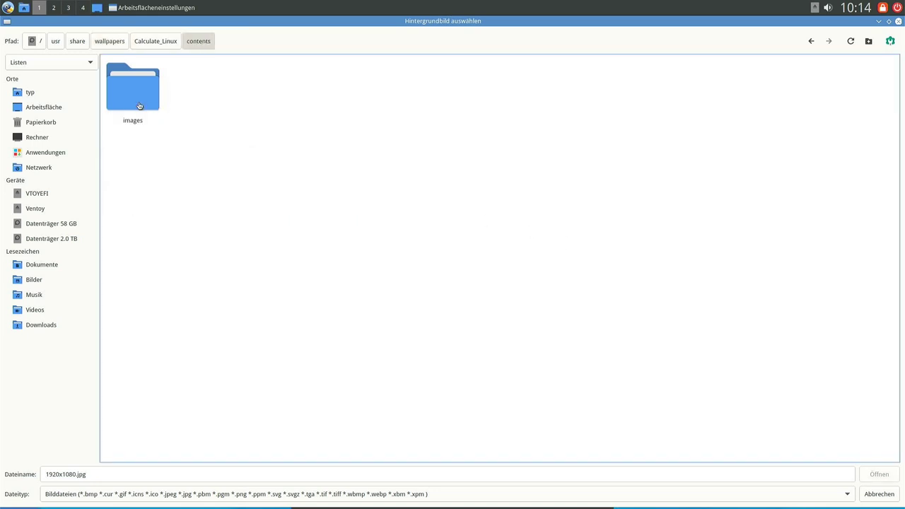
double_click(140, 105)
double_click(140, 105)
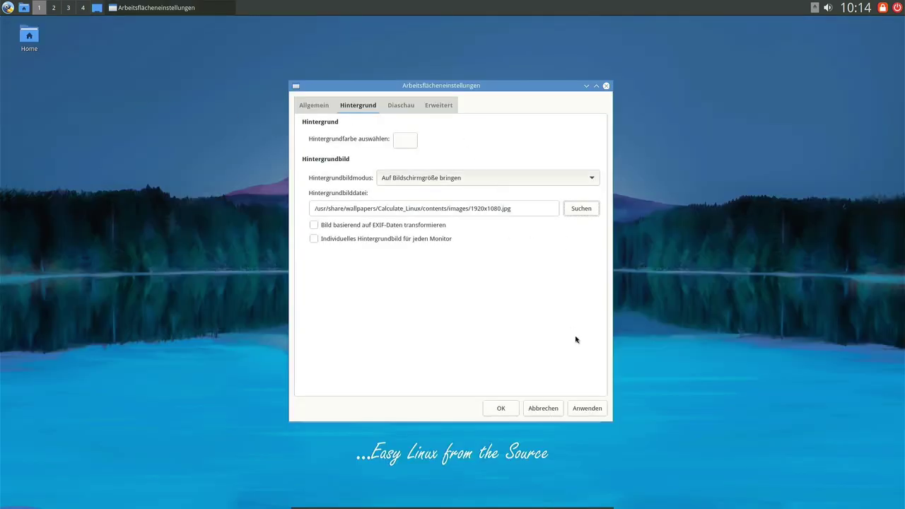
Preview the Calculate_Linux_11_Blue wallpaper's screenshot.png in the chooser.
click(581, 208)
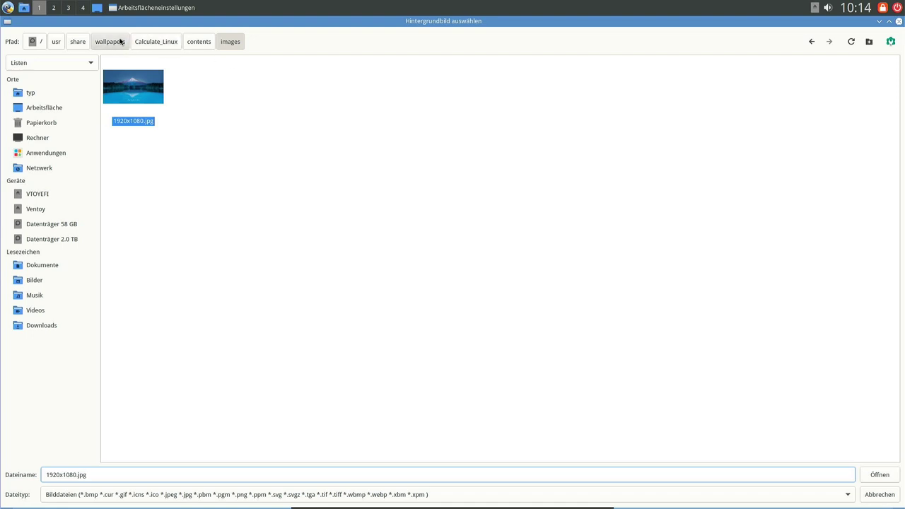
click(121, 41)
double_click(208, 93)
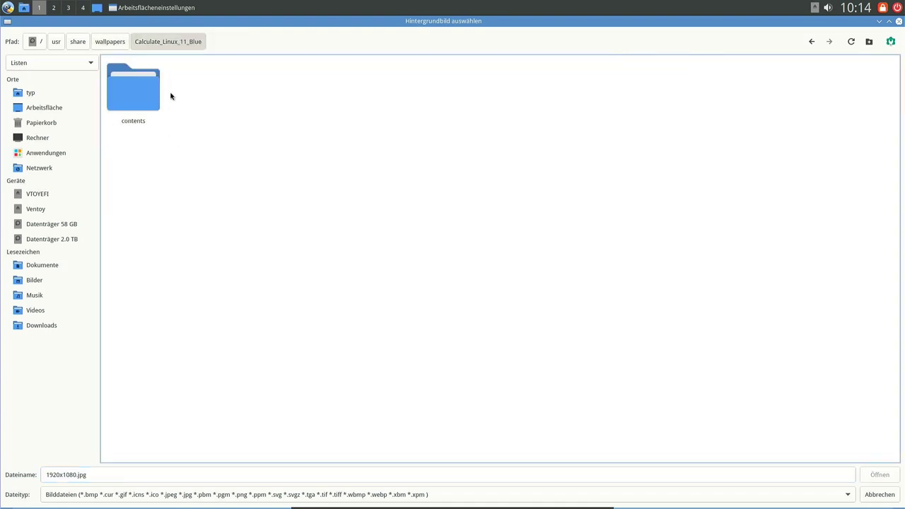
double_click(137, 93)
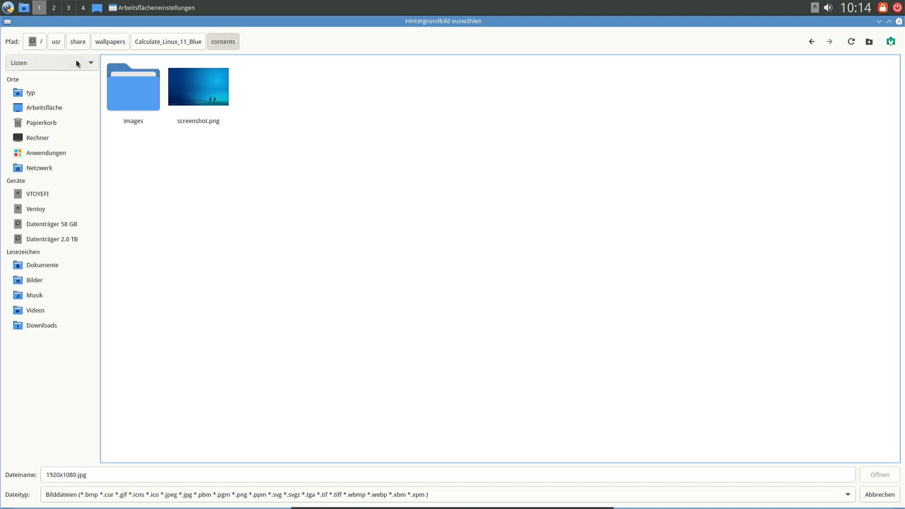
click(225, 93)
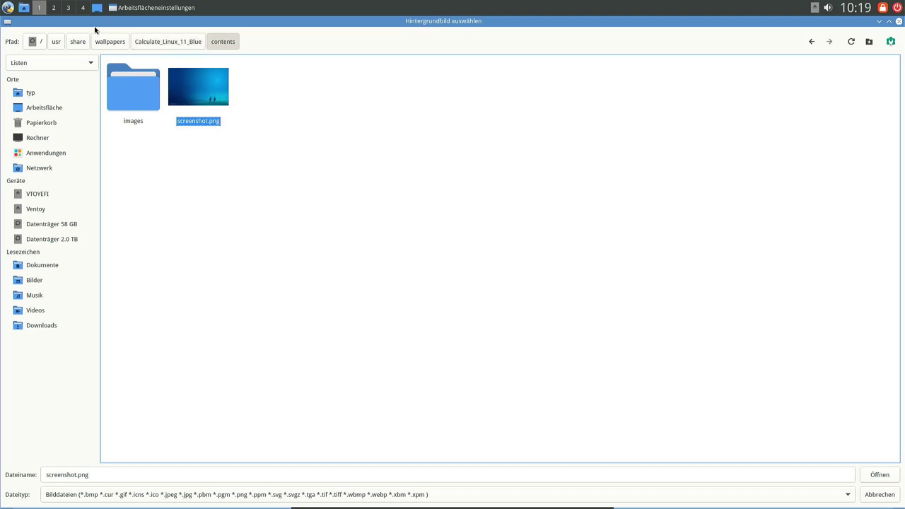
Compare Calculate_Linux_13_Blue and 13_Green, then apply Calculate_Linux_15's 1920x1080.jpg wallpaper.
click(108, 45)
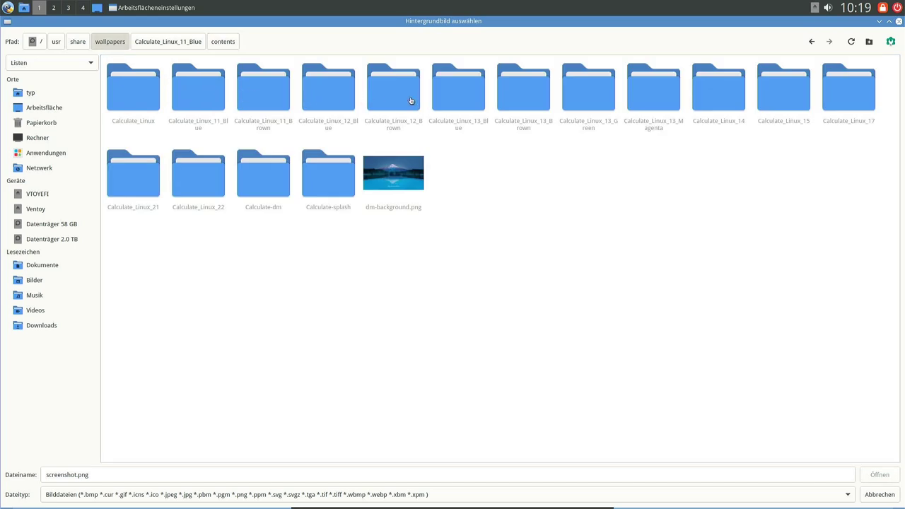
double_click(466, 100)
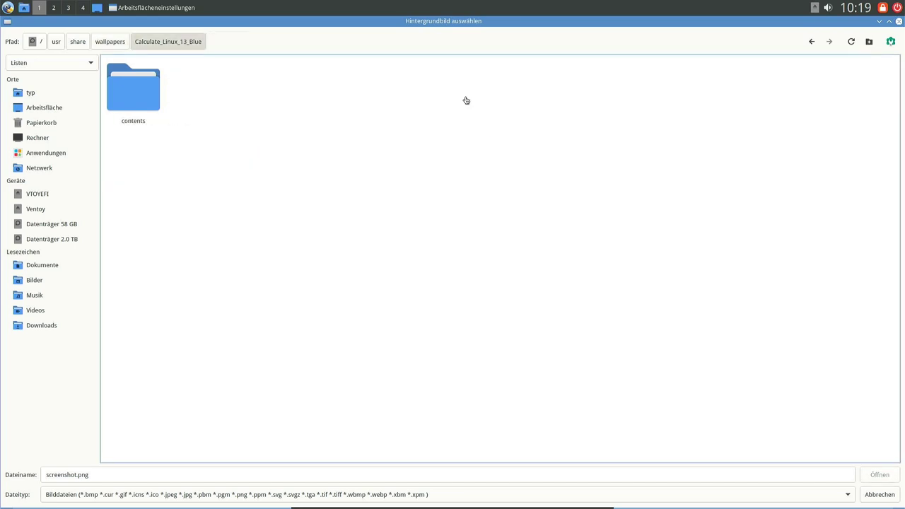
double_click(148, 103)
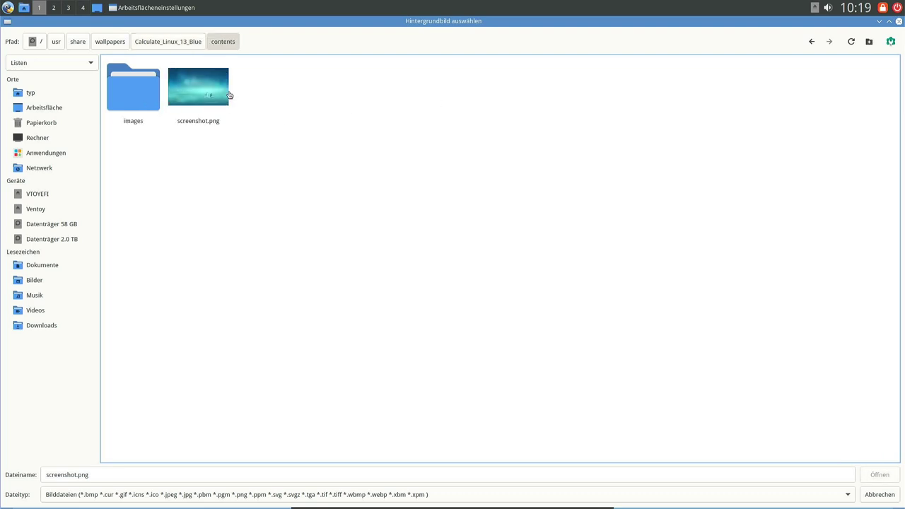
click(107, 41)
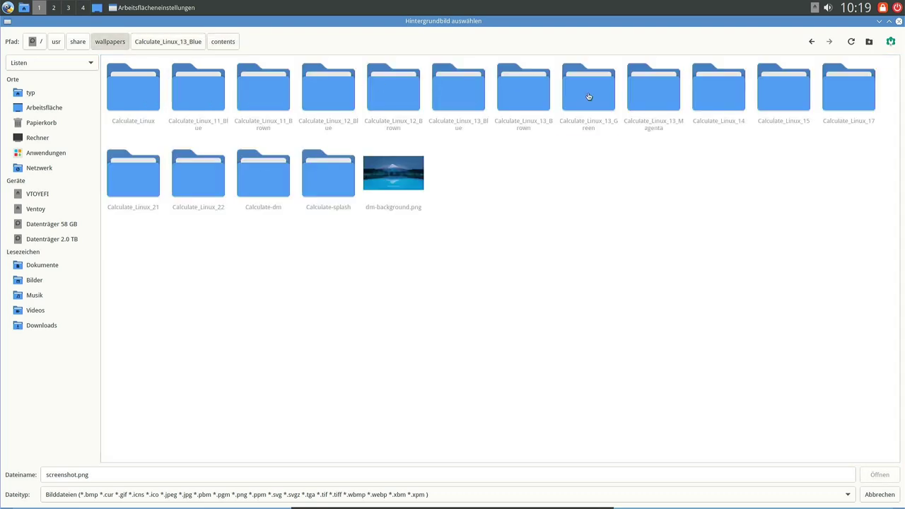
double_click(587, 96)
double_click(123, 104)
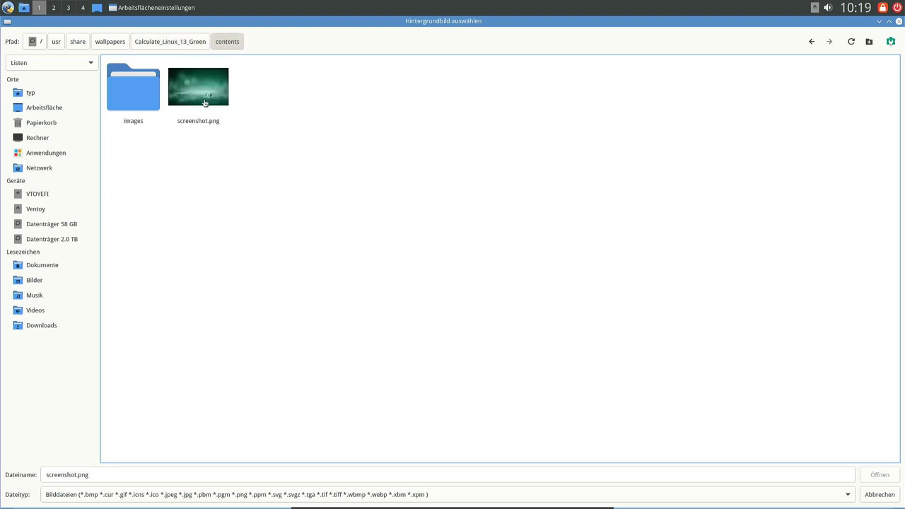
click(112, 41)
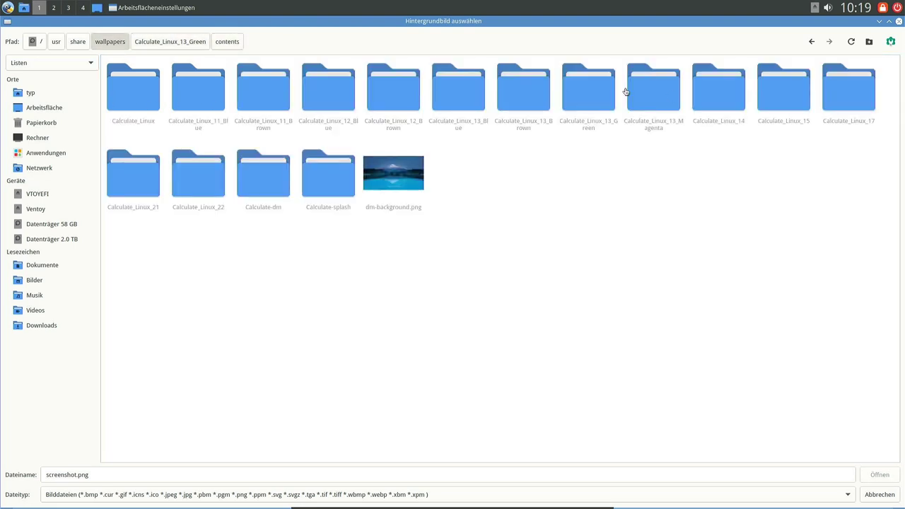
double_click(707, 96)
key(Return)
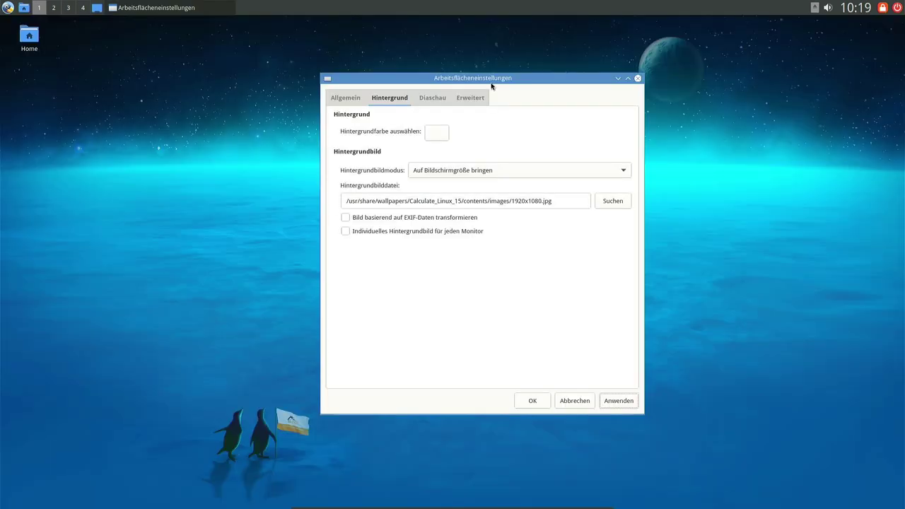
Move the settings window aside to view the penguin wallpaper, check Diaschau, then close settings.
drag(494, 84, 670, 326)
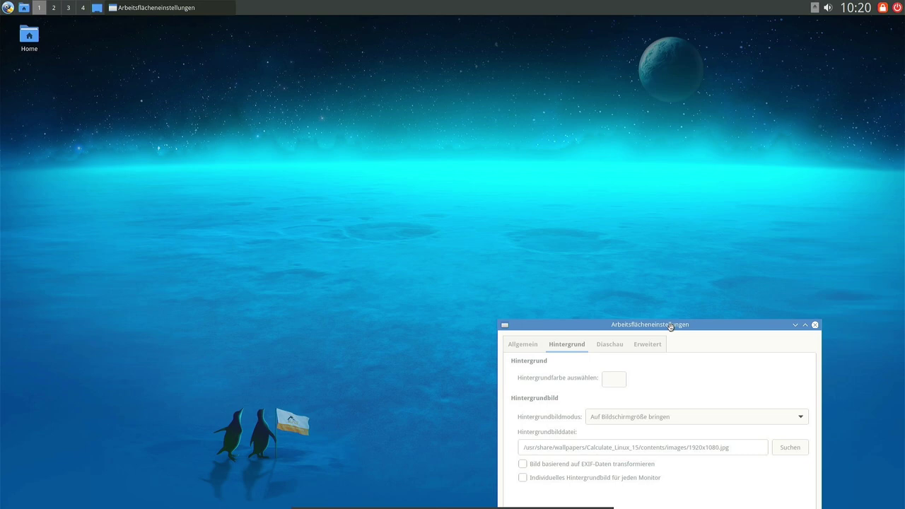
drag(671, 326, 488, 80)
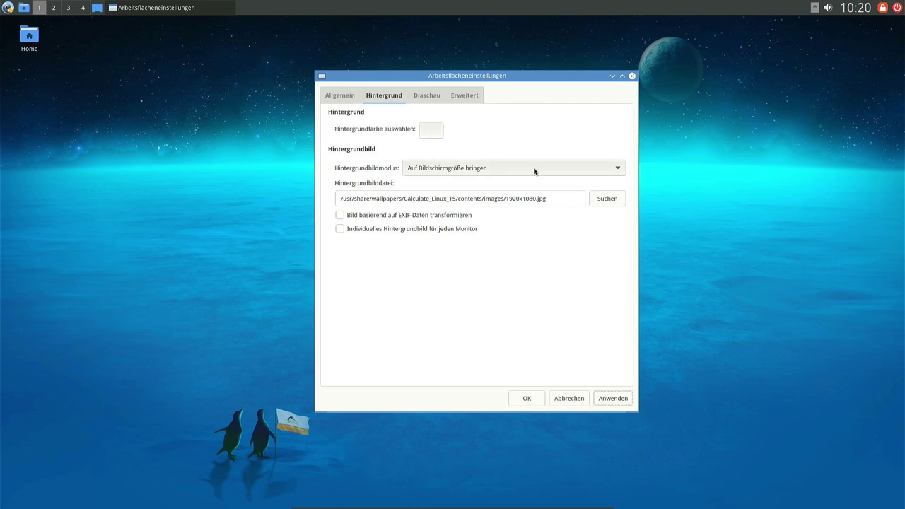
click(421, 95)
key(Escape)
mouse_move(358, 505)
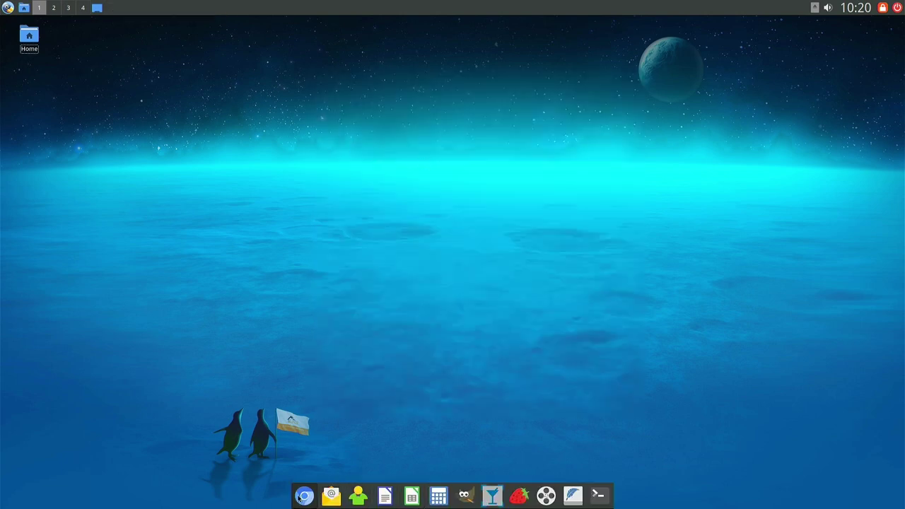
Inspect the SMPlayer launcher's menu, then start Chromium from the dock.
right_click(536, 504)
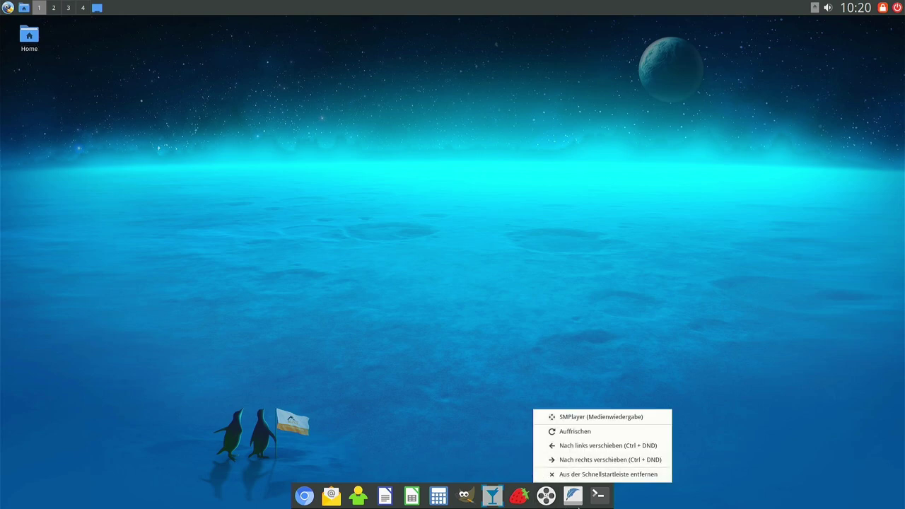
click(578, 506)
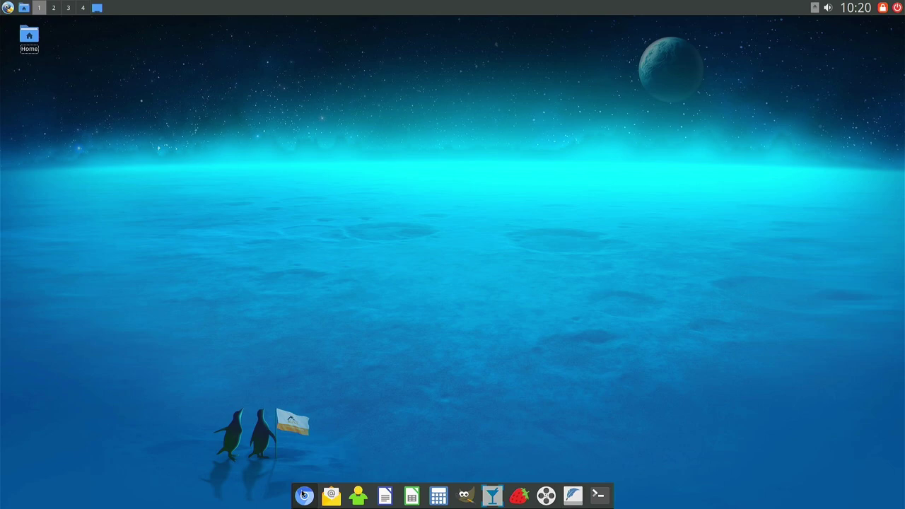
click(304, 496)
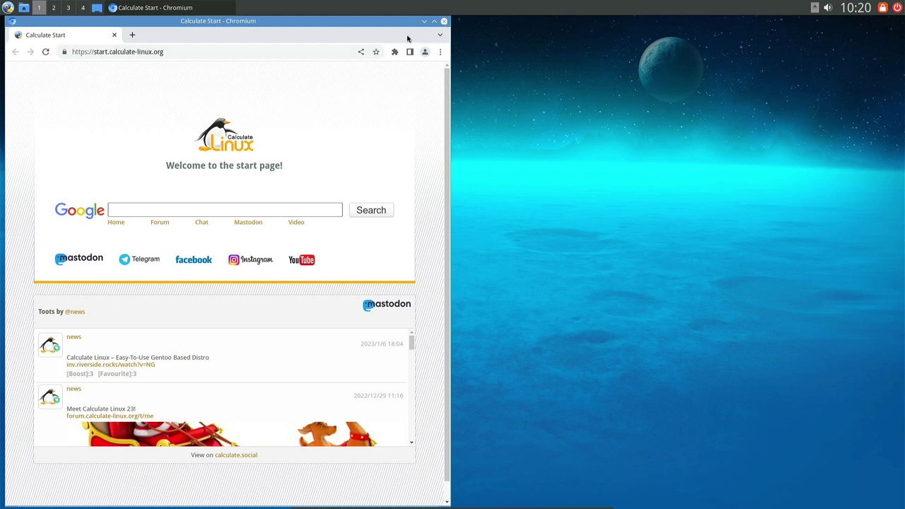
Maximize Chromium, scroll through the Calculate Start Mastodon feed, and close the browser.
click(433, 22)
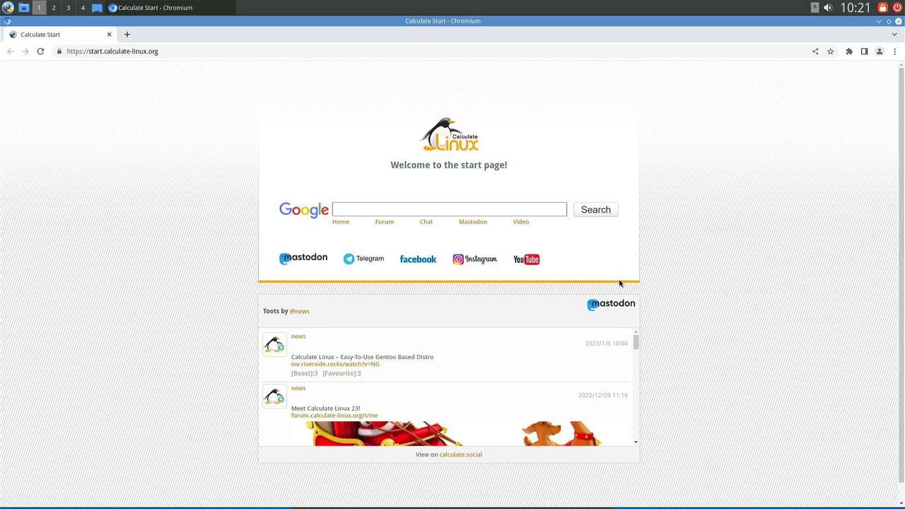
scroll(727, 279, down, 1)
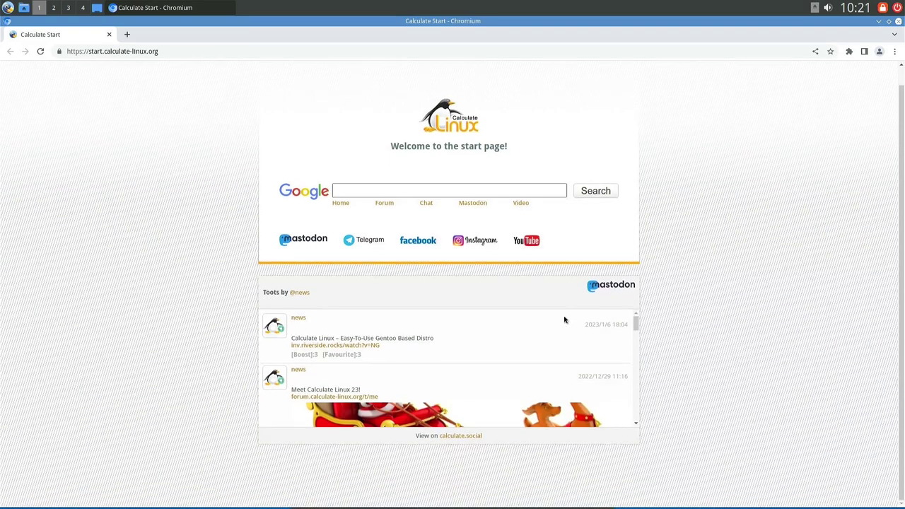
scroll(468, 346, down, 4)
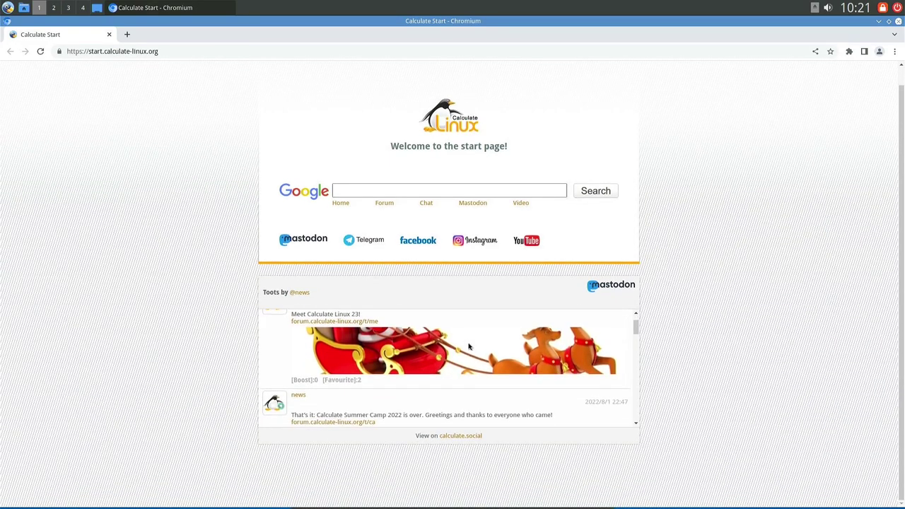
scroll(469, 347, up, 5)
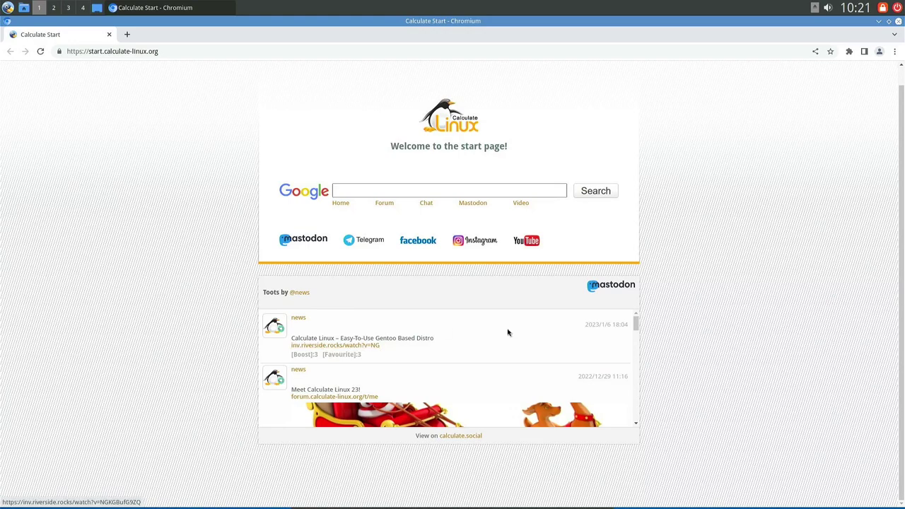
scroll(523, 336, down, 3)
scroll(508, 342, down, 3)
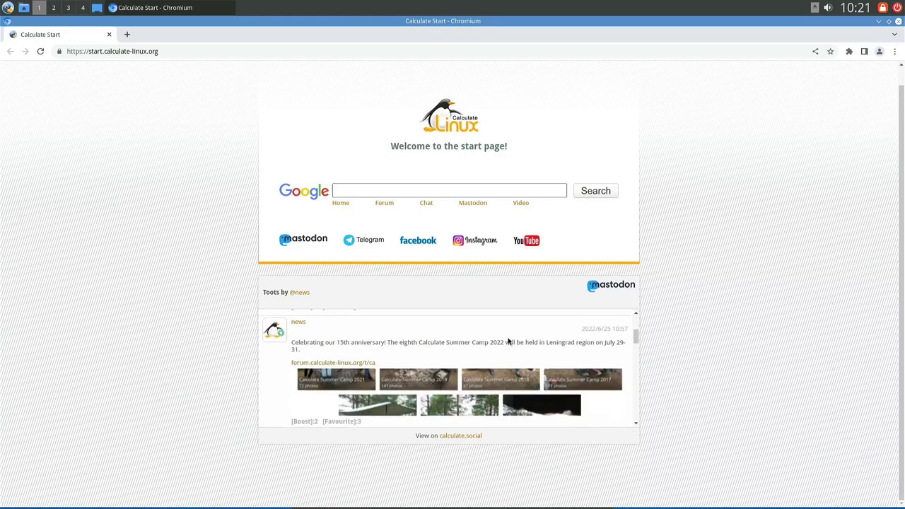
scroll(508, 342, down, 5)
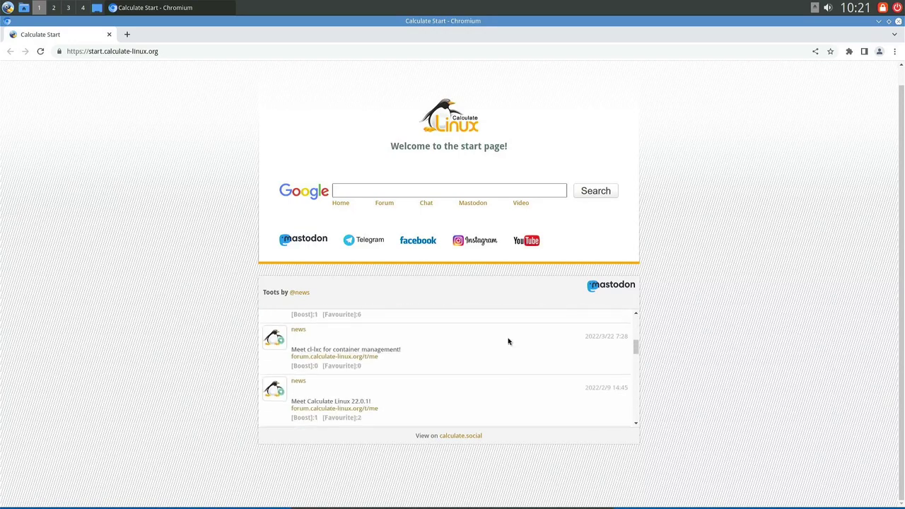
scroll(508, 342, up, 10)
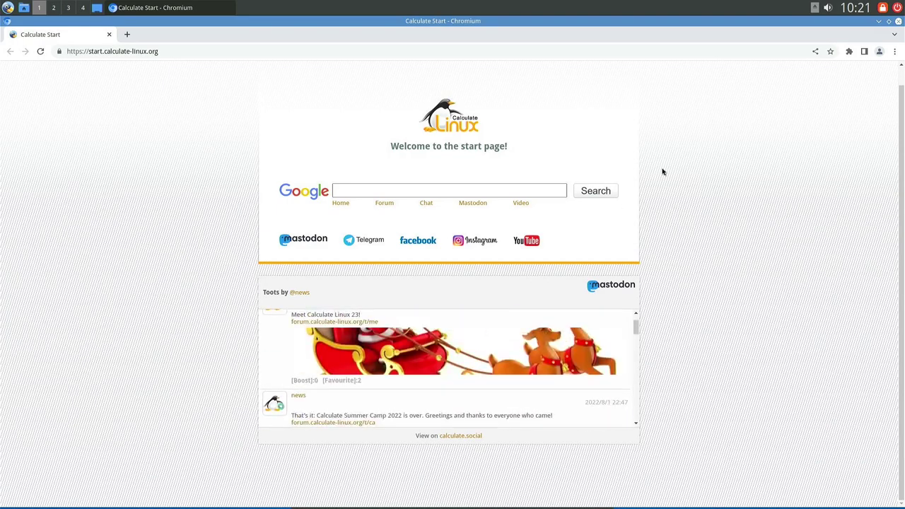
click(110, 34)
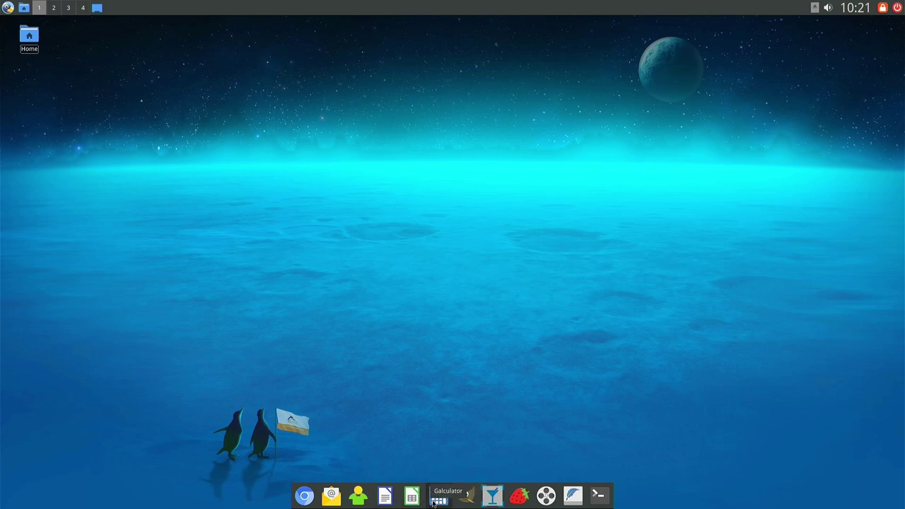
Launch and close the Strawberry music player and the FeatherPad text editor.
click(521, 498)
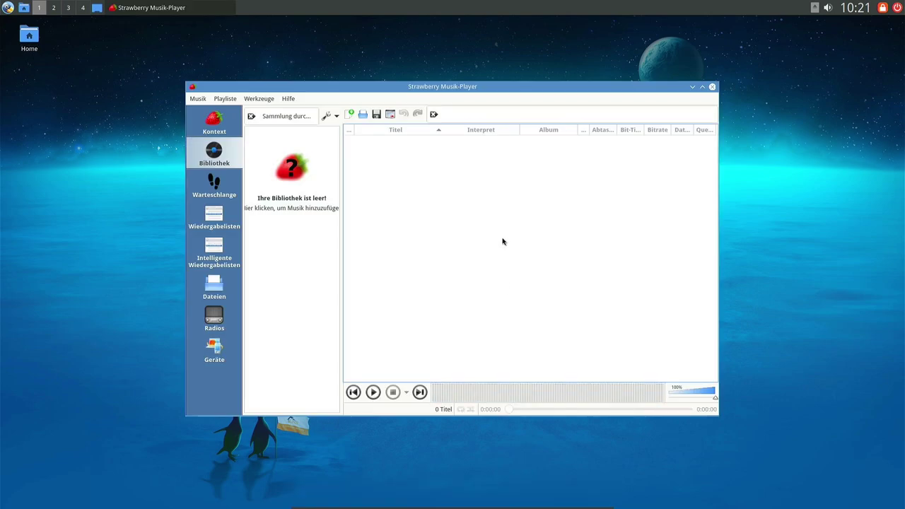
click(713, 87)
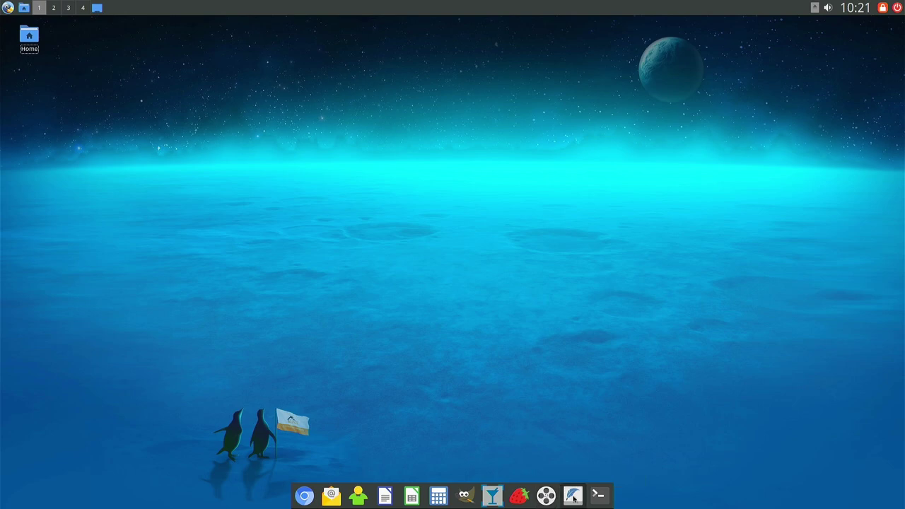
click(574, 497)
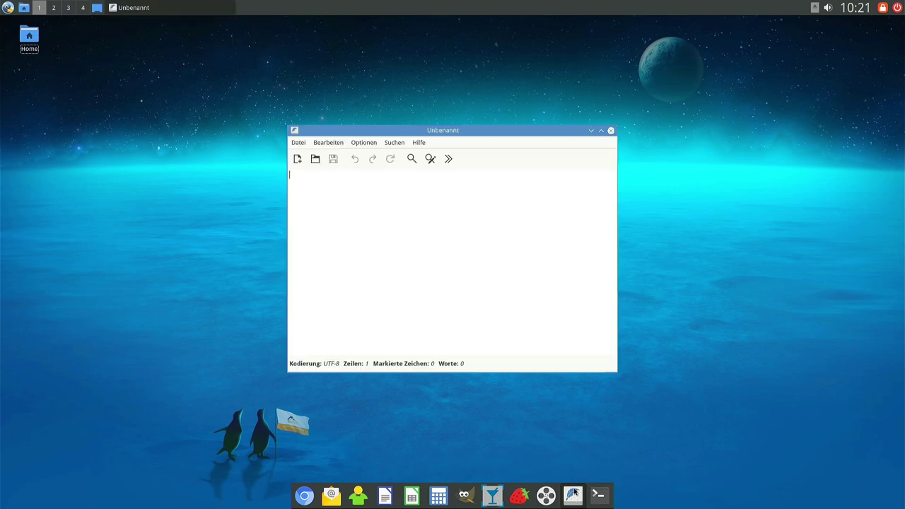
click(612, 132)
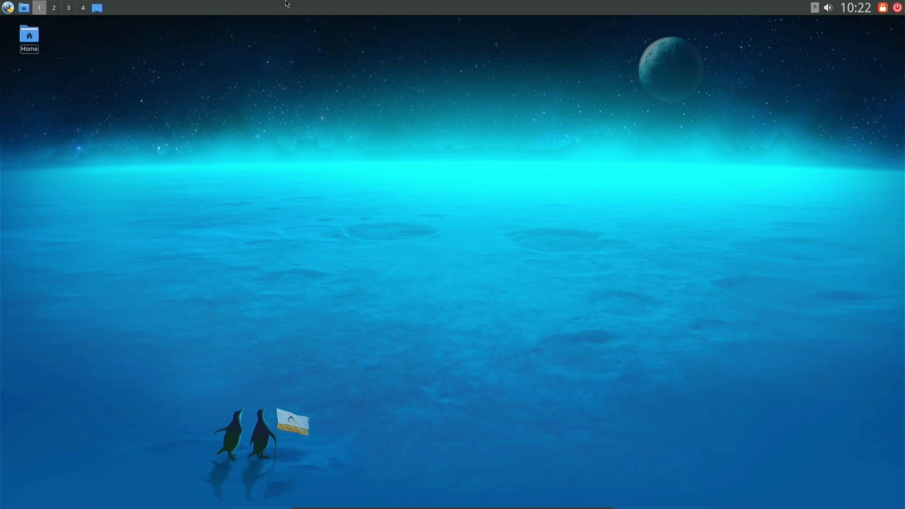
Open Home in the file manager, switch workspaces, close it, and open the application menu.
scroll(56, 11, down, 3)
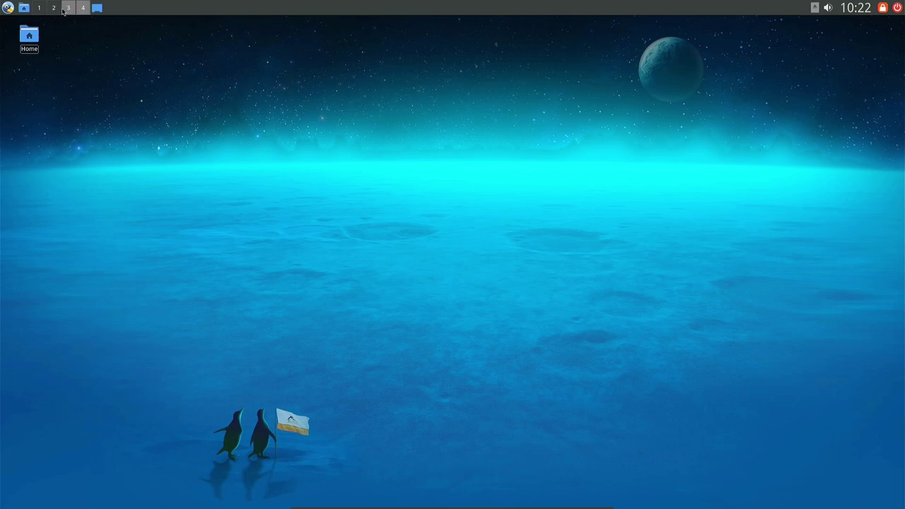
scroll(69, 9, up, 3)
double_click(32, 38)
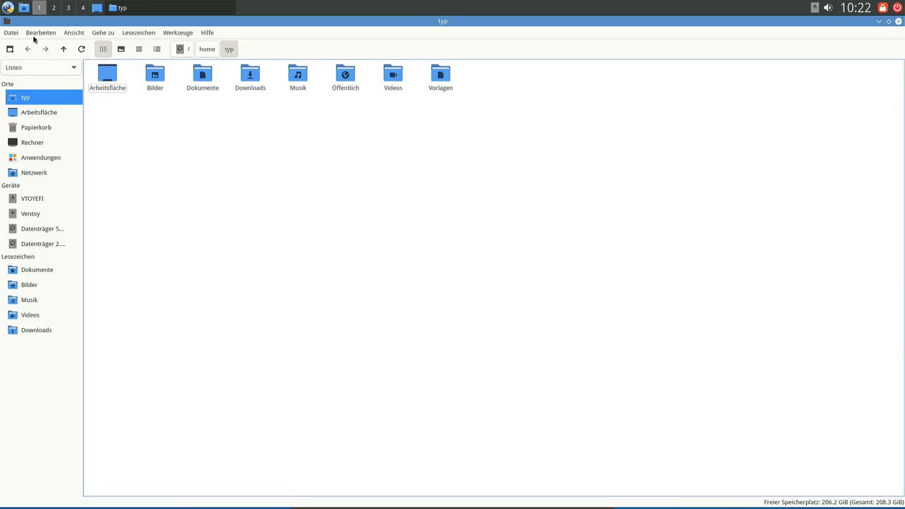
click(54, 8)
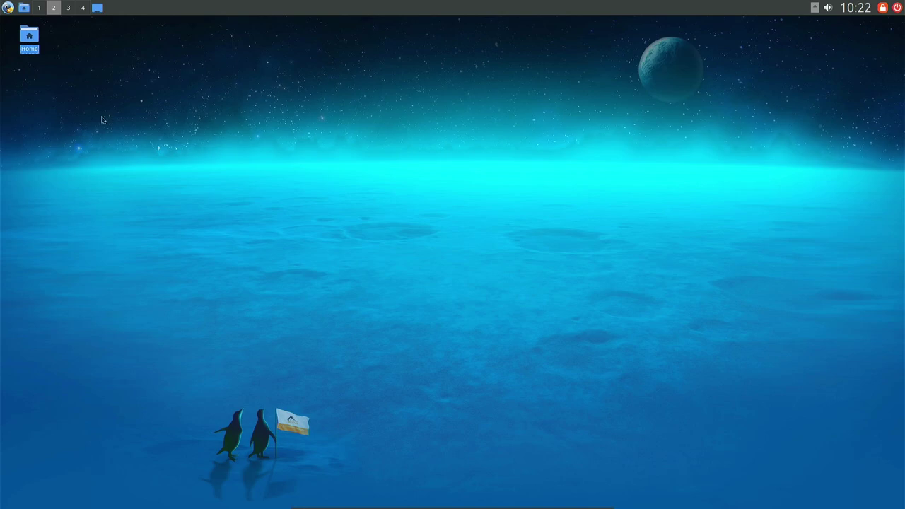
click(217, 127)
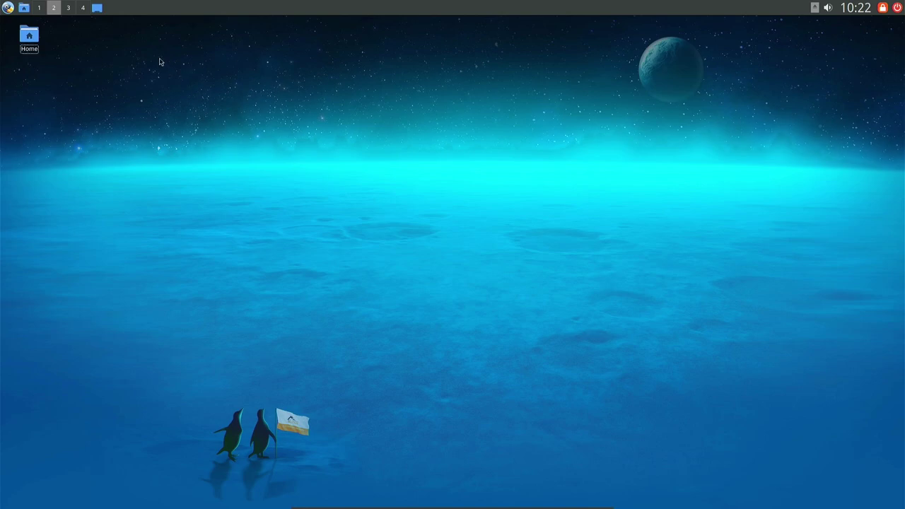
click(39, 8)
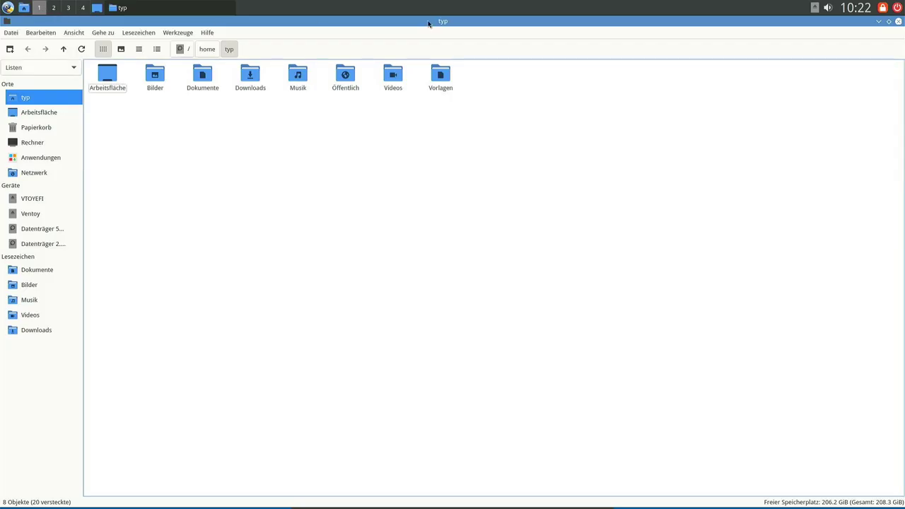
click(898, 21)
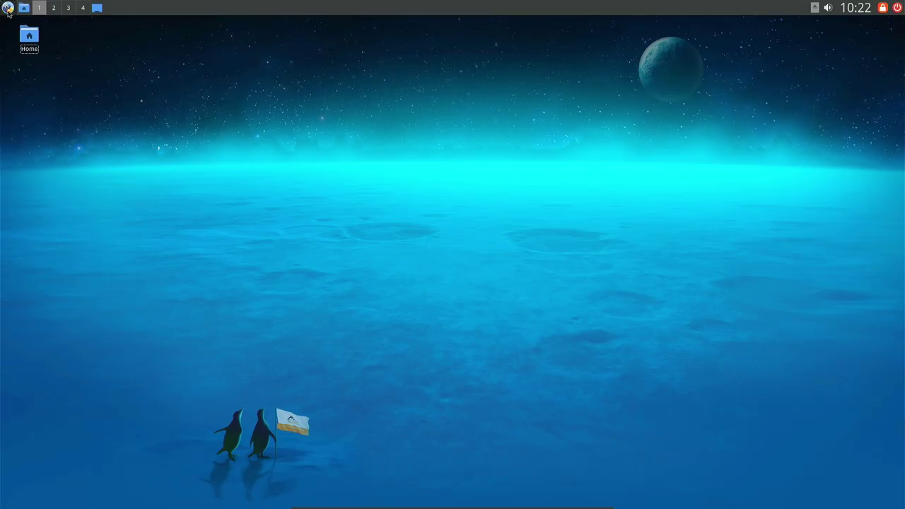
click(8, 10)
mouse_move(27, 29)
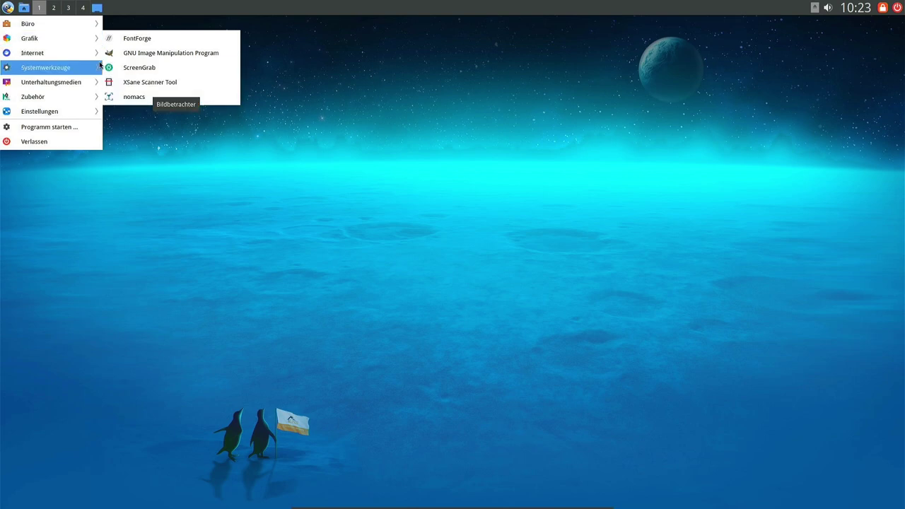
Browse the application menu categories and launch QDirStat from Systemwerkzeuge.
mouse_move(81, 54)
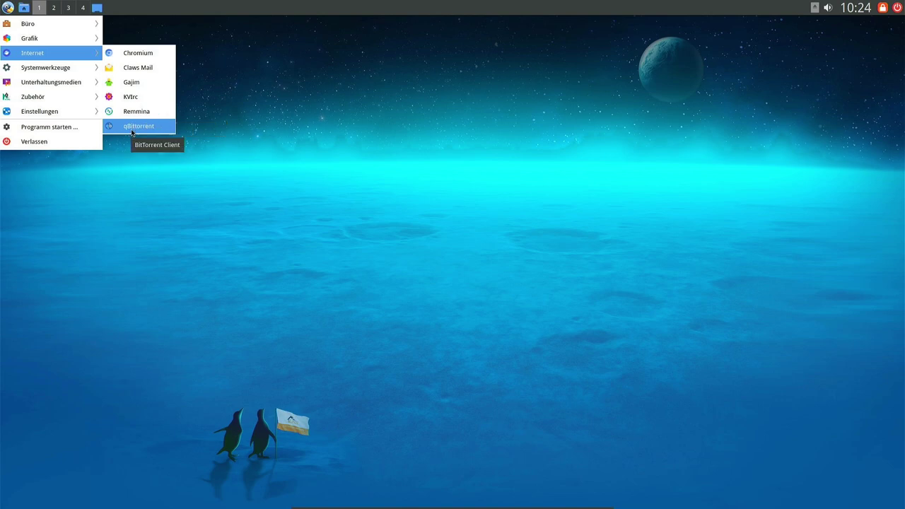
mouse_move(61, 67)
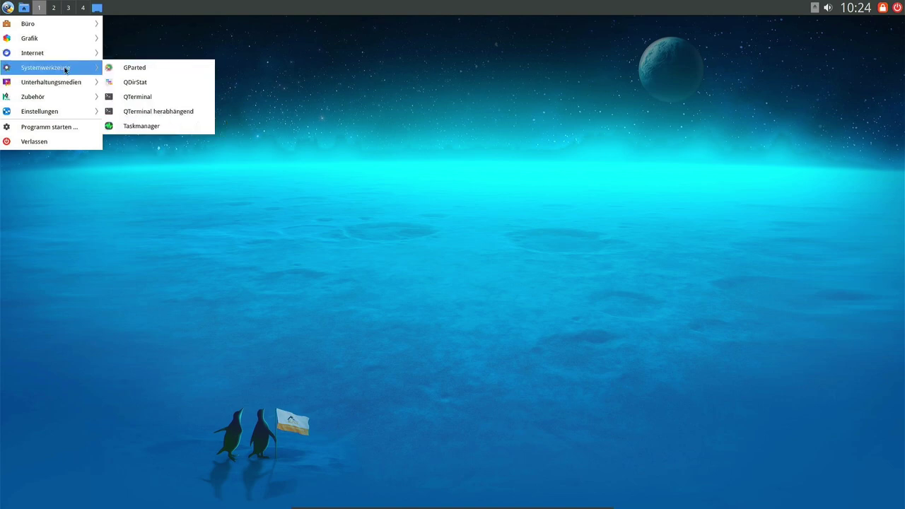
mouse_move(91, 79)
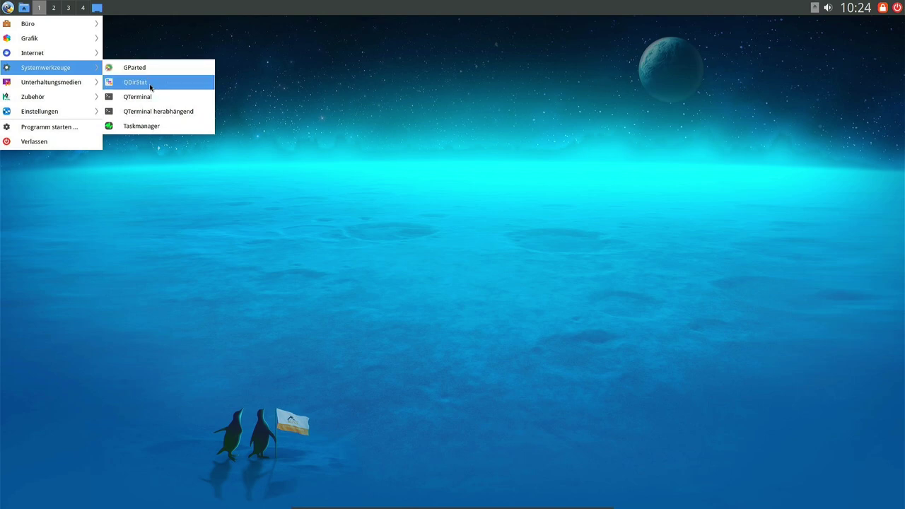
click(150, 85)
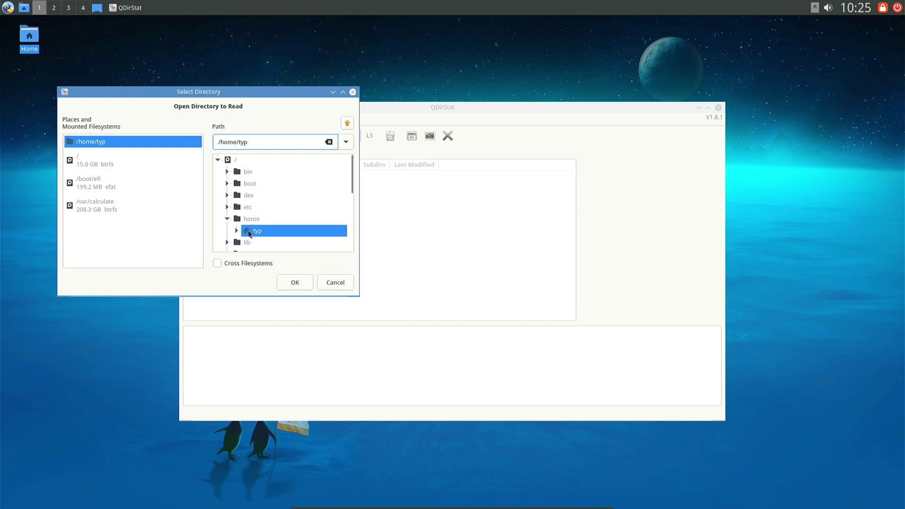
Scan /home/typ and expand .config, chromium and Default in the QDirStat tree.
click(285, 281)
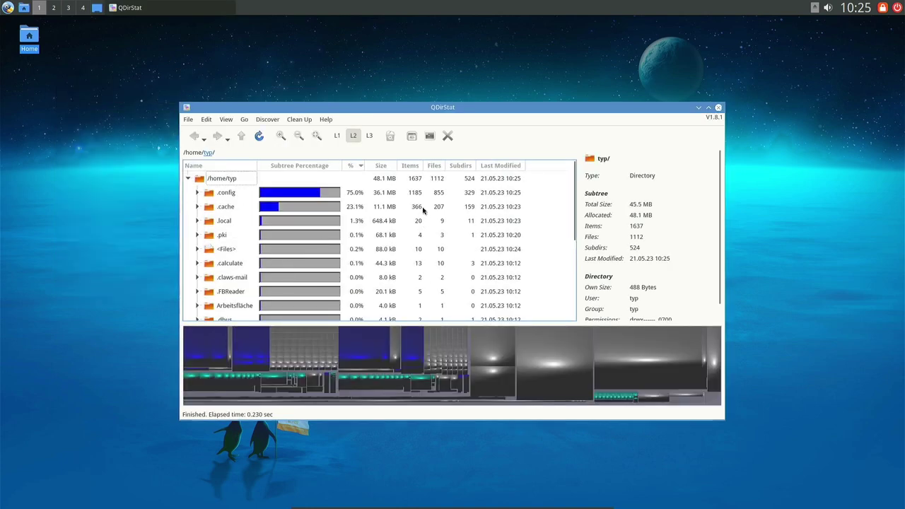
scroll(355, 204, down, 2)
scroll(352, 223, up, 2)
click(229, 195)
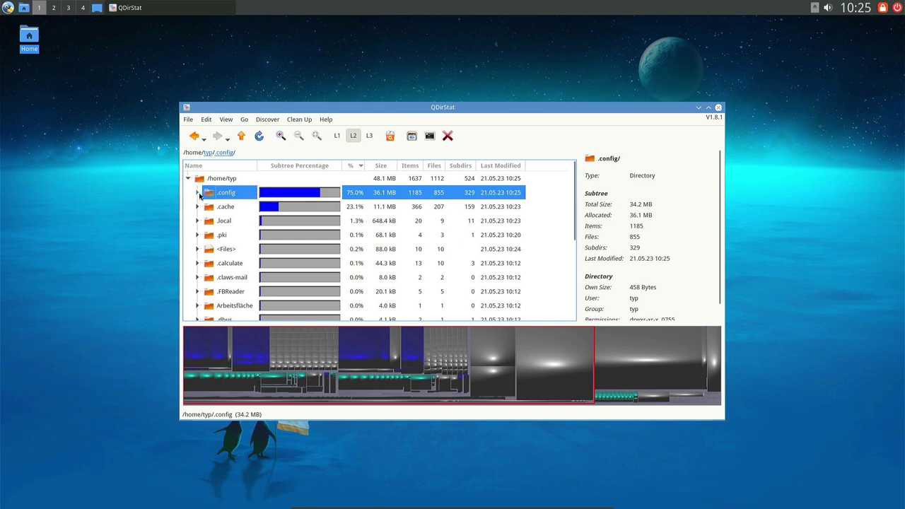
click(199, 194)
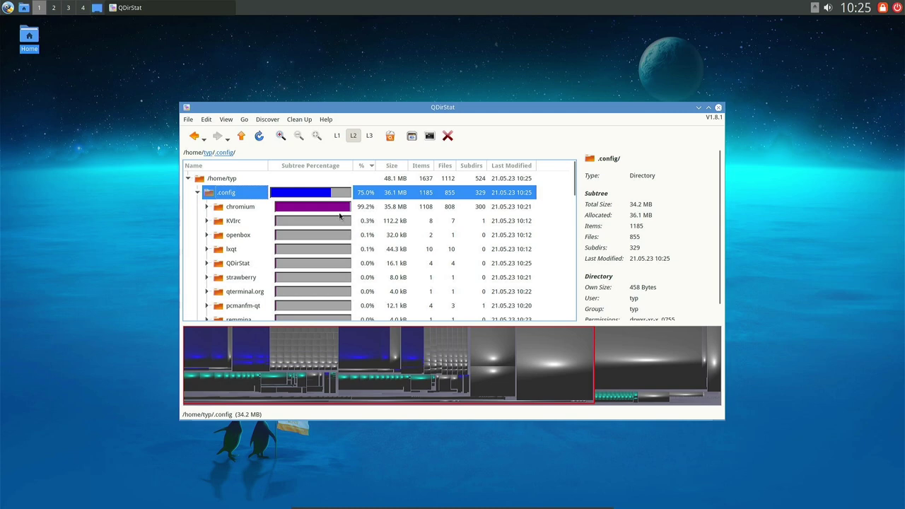
click(207, 206)
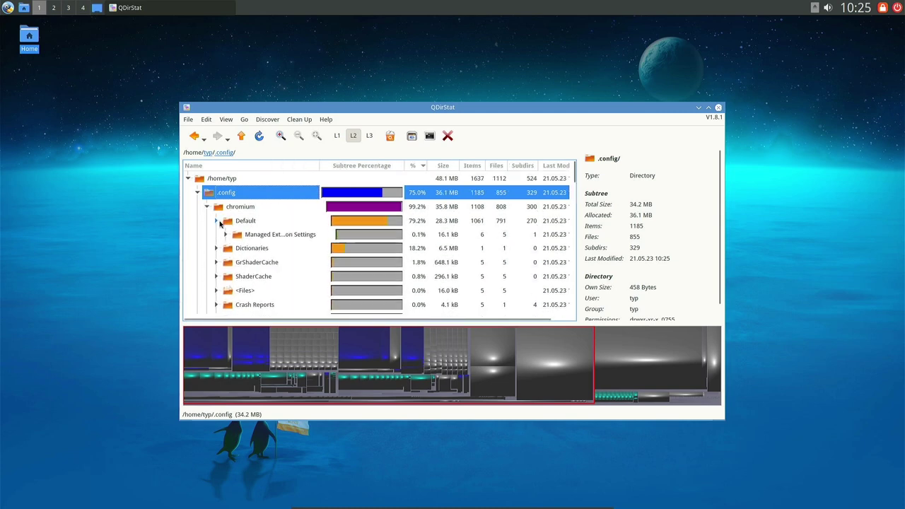
click(218, 221)
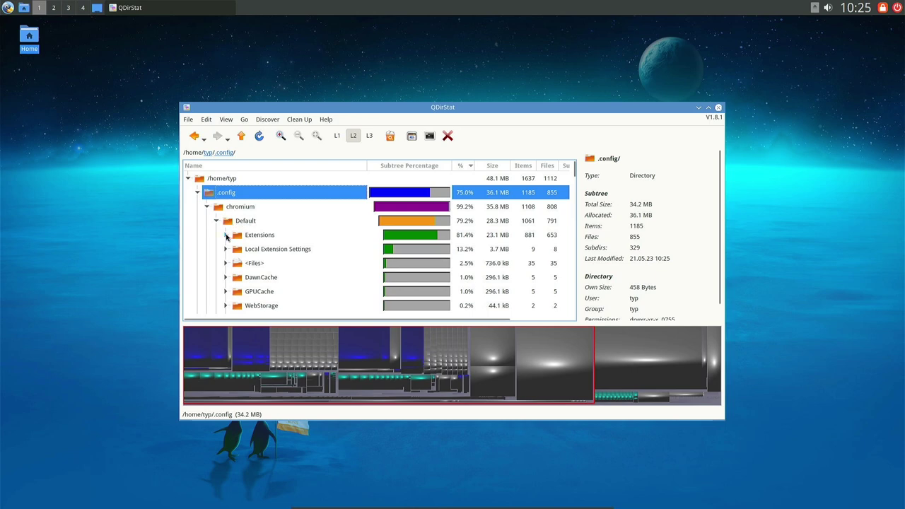
Expand Extensions down to its two version folders, close QDirStat, and reopen the application menu.
click(226, 235)
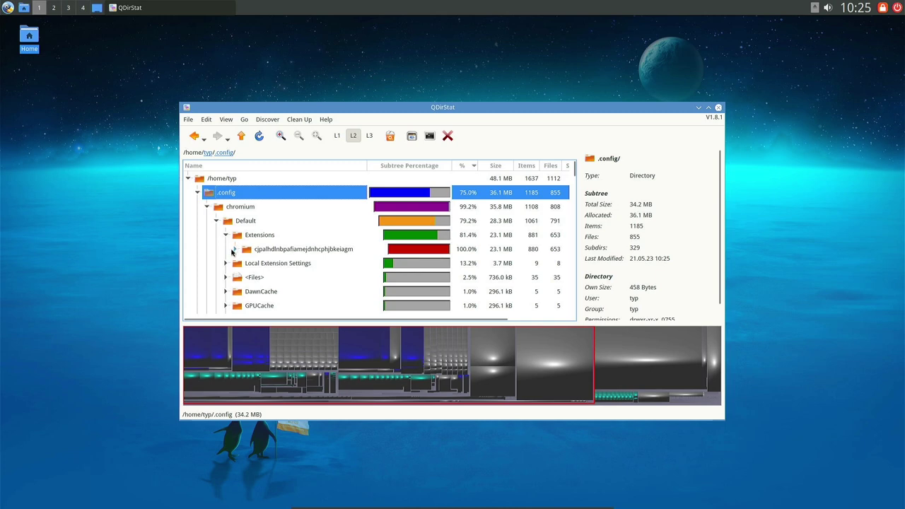
click(236, 249)
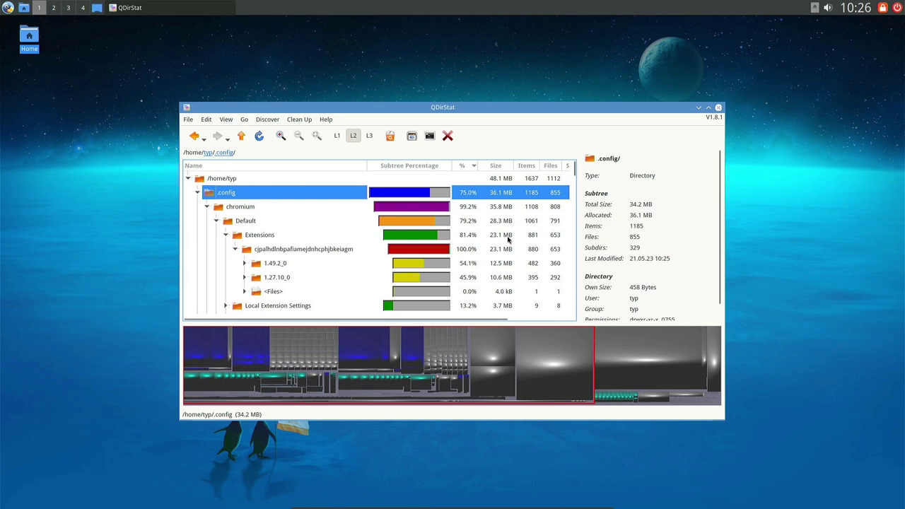
click(720, 108)
click(8, 8)
mouse_move(45, 67)
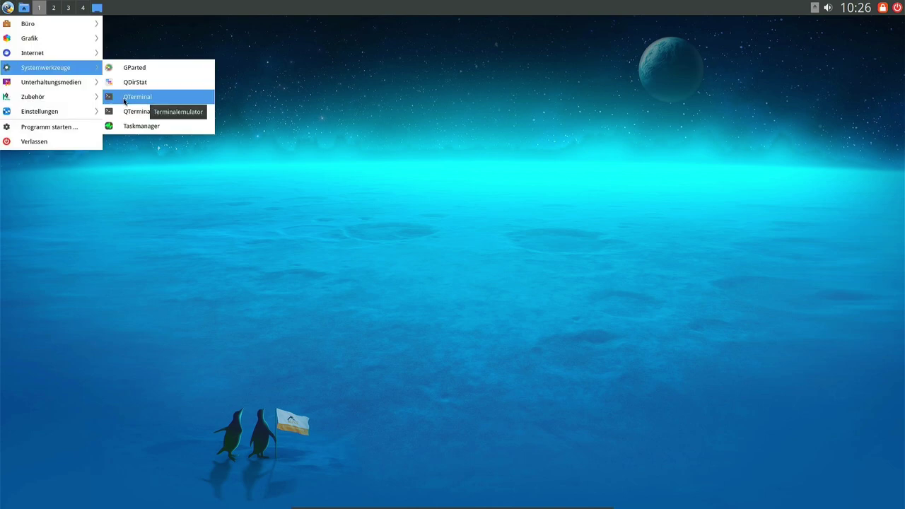
Launch QTerminal, then start the drop-down QTerminal on an empty virtual desktop.
click(138, 97)
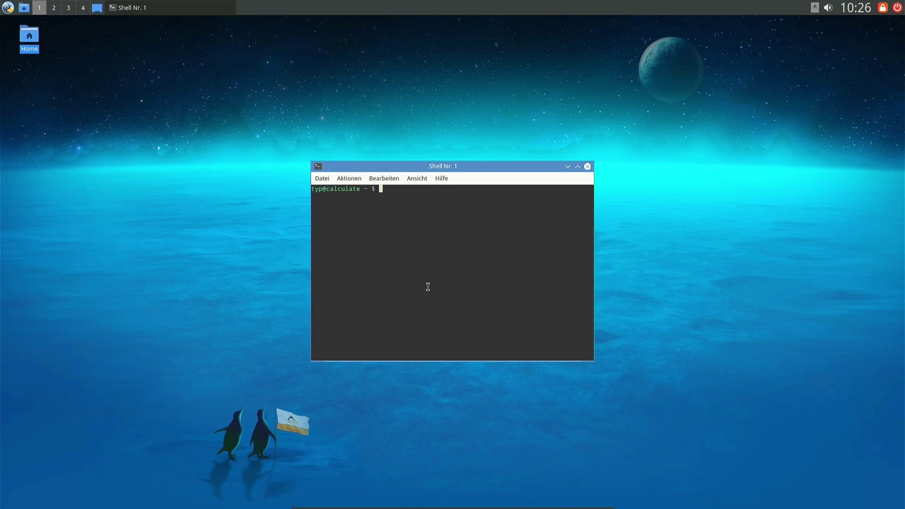
click(54, 8)
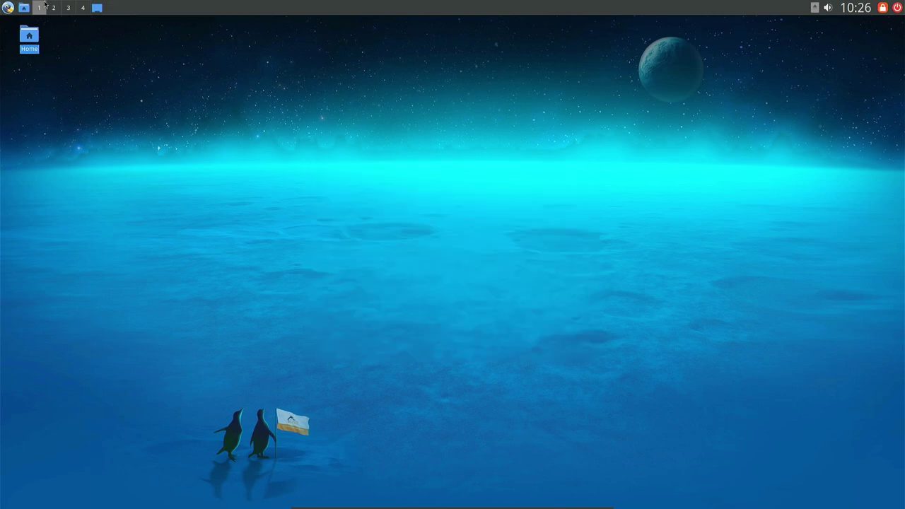
click(8, 8)
mouse_move(68, 70)
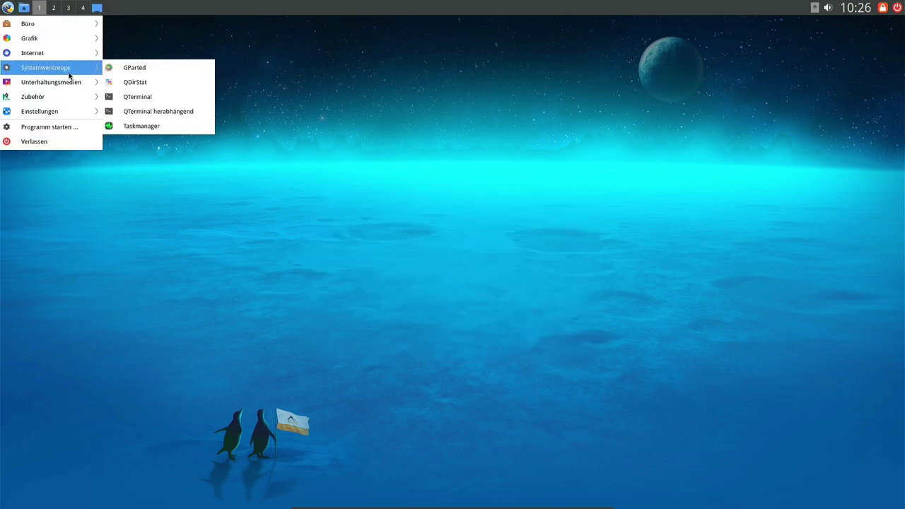
click(132, 111)
Toggle the drop-down terminal with F12 and enlarge its text with Ctrl+plus.
key(F12)
key(F12)
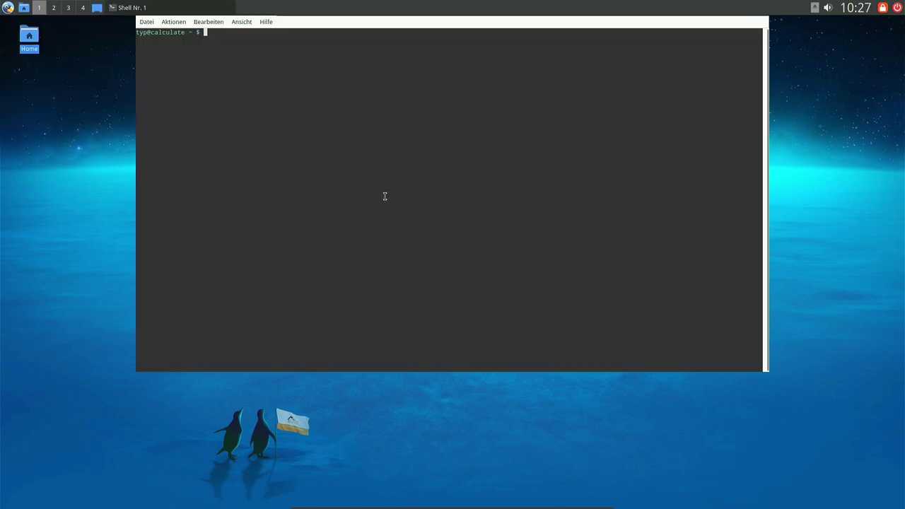
key(F12)
key(F12)
key(F12)
key(F12)
key(F12)
key(F12)
key(F12)
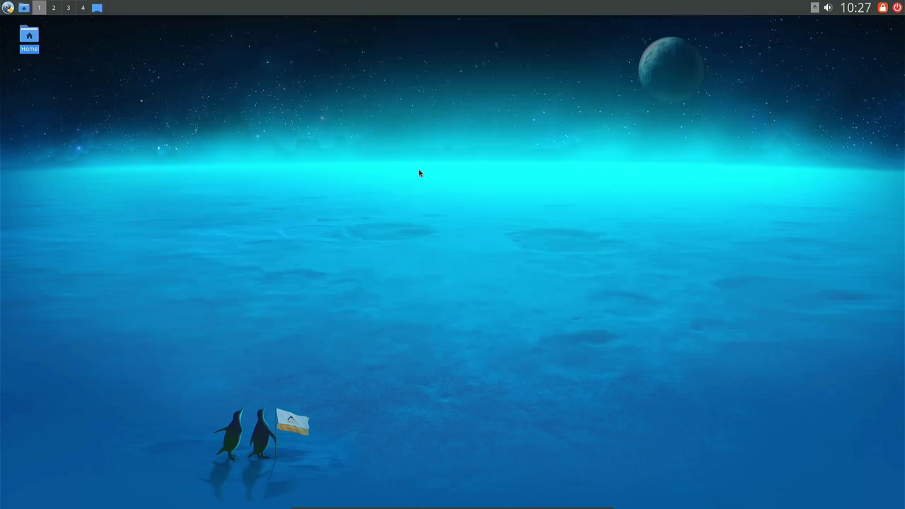
key(F12)
key(F12)
key(ctrl+plus)
key(ctrl+plus)
key(ctrl+plus)
key(ctrl+plus)
key(ctrl+plus)
key(ctrl+plus)
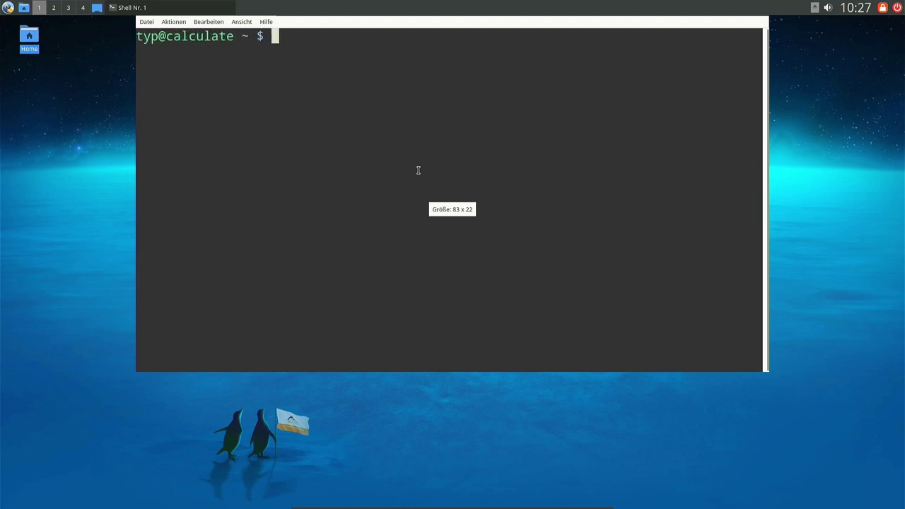
key(F12)
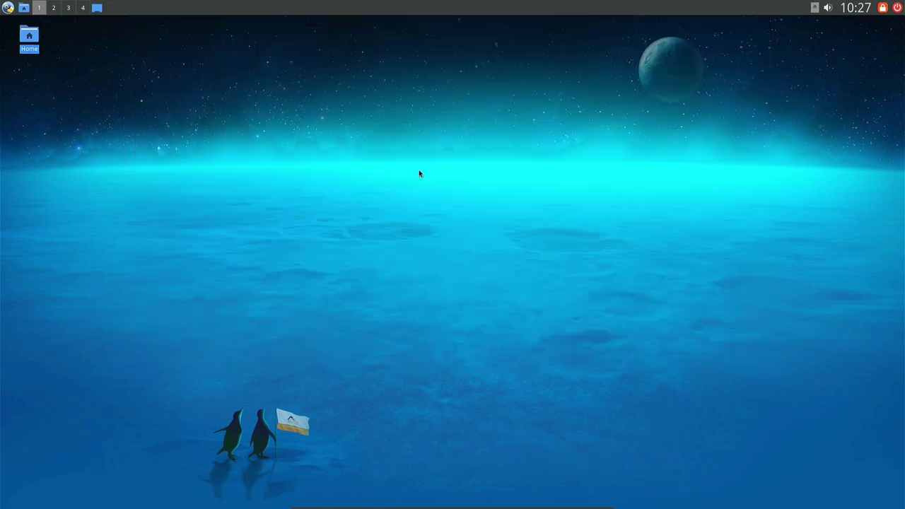
key(F12)
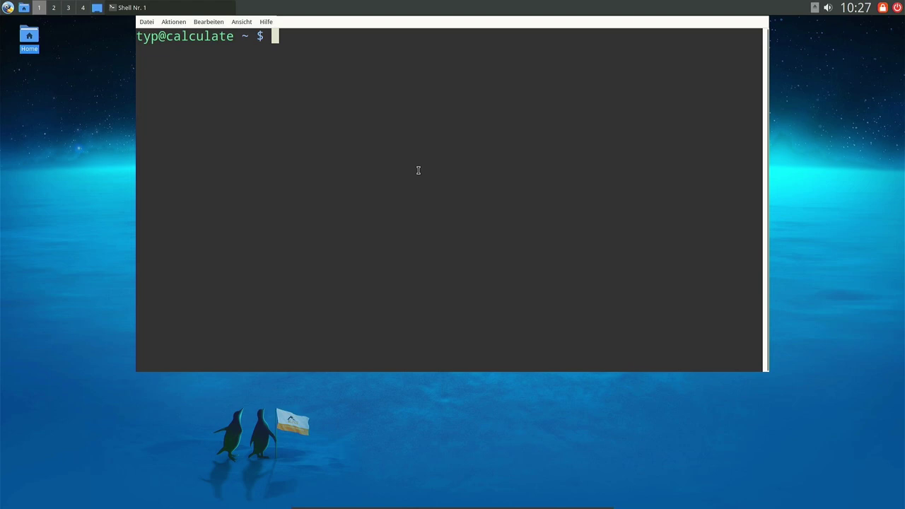
Run htop in the drop-down terminal, then hide it and open the home folder.
text(htop)
key(Return)
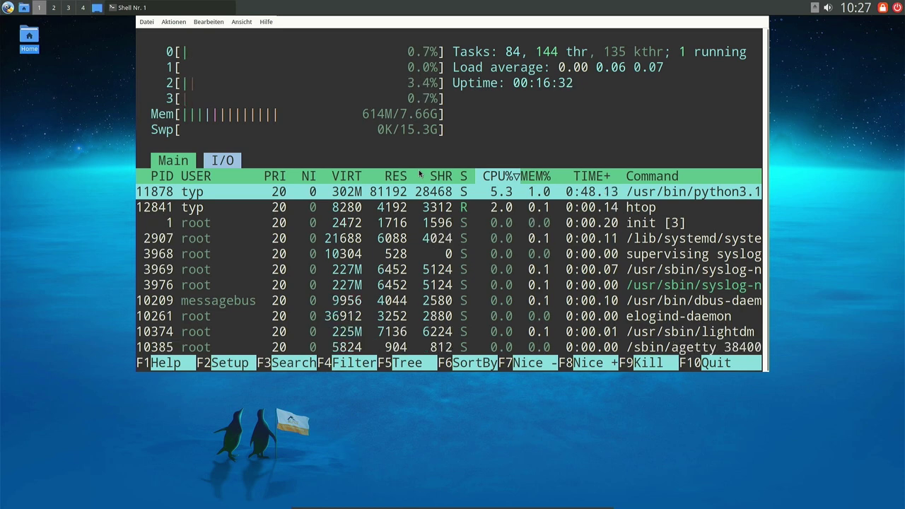
key(F10)
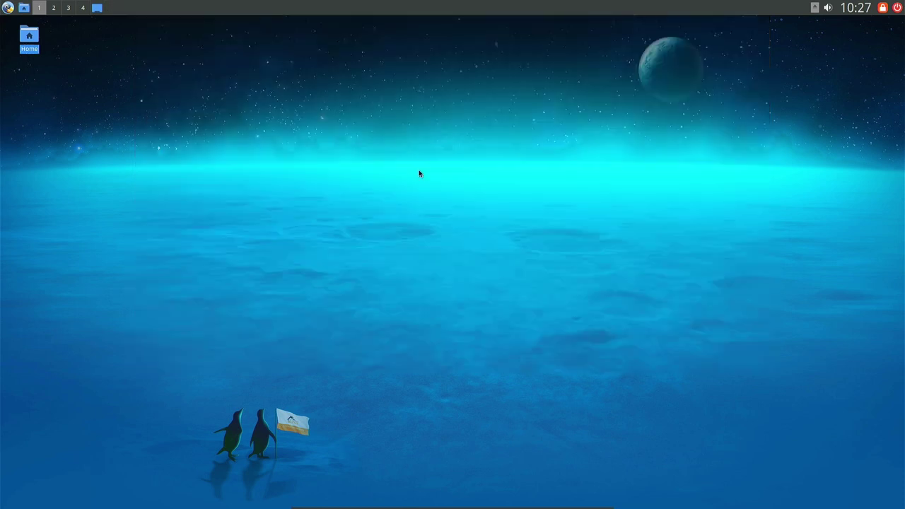
double_click(28, 41)
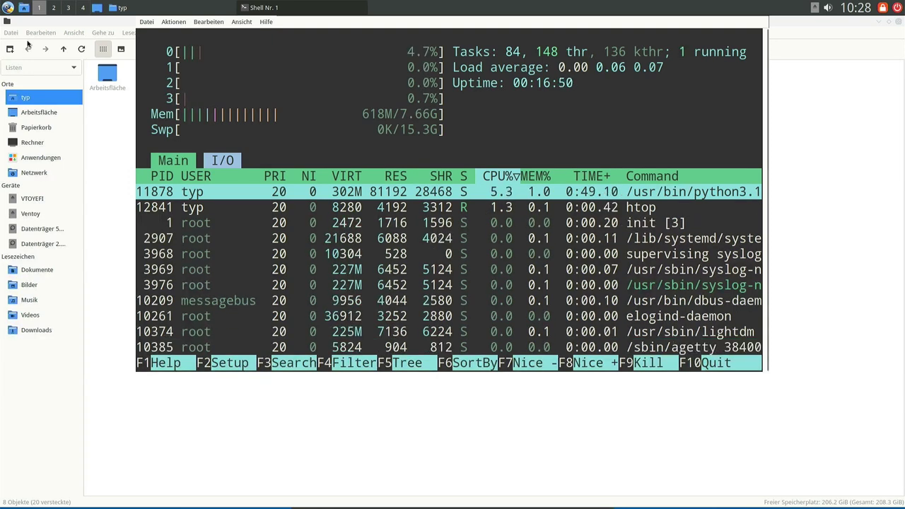
key(F12)
key(F12)
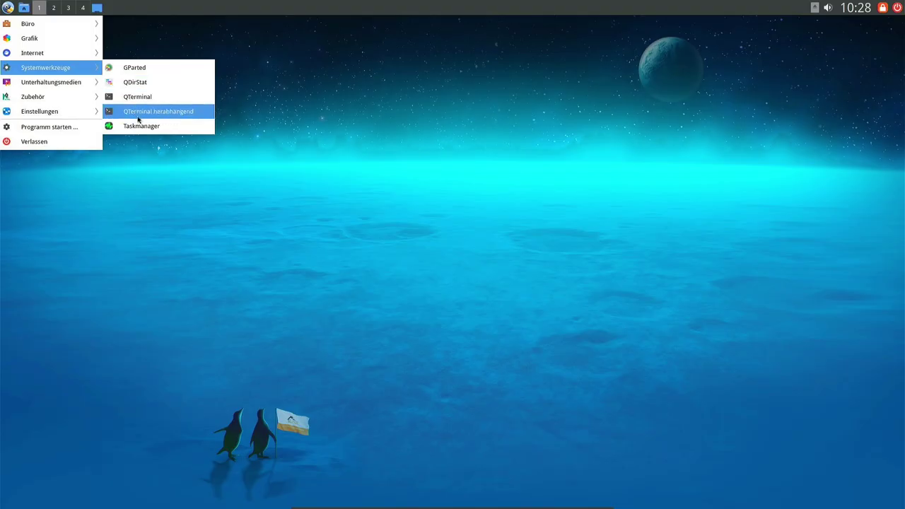
Launch and close the Taskmanager, then browse the menu to the Einstellungen submenu.
click(140, 124)
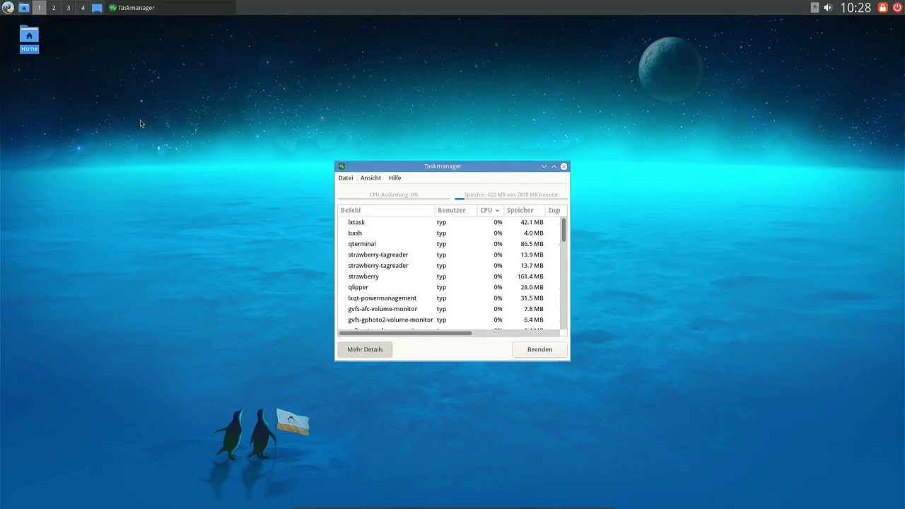
click(563, 167)
click(8, 7)
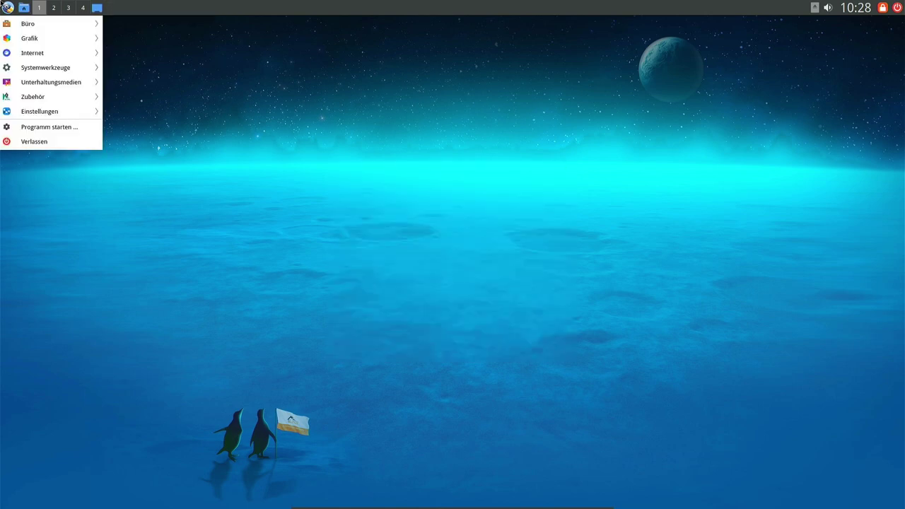
mouse_move(52, 93)
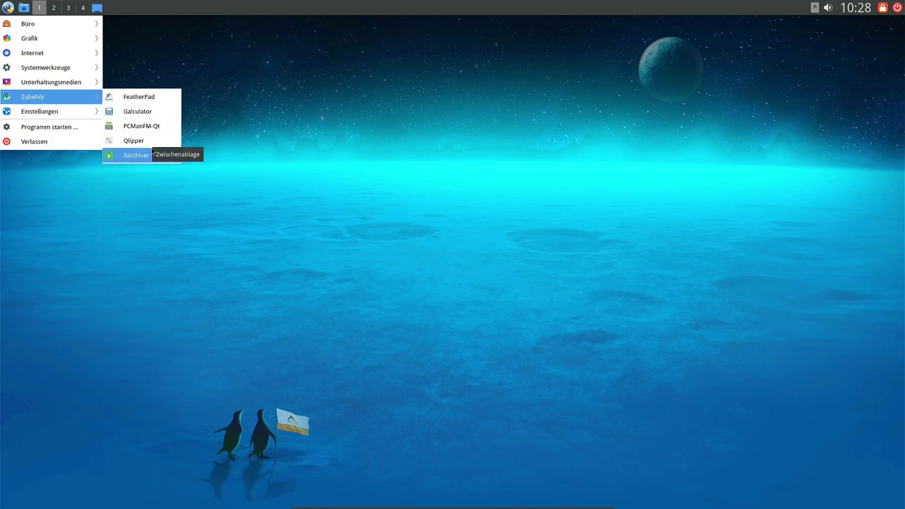
mouse_move(48, 117)
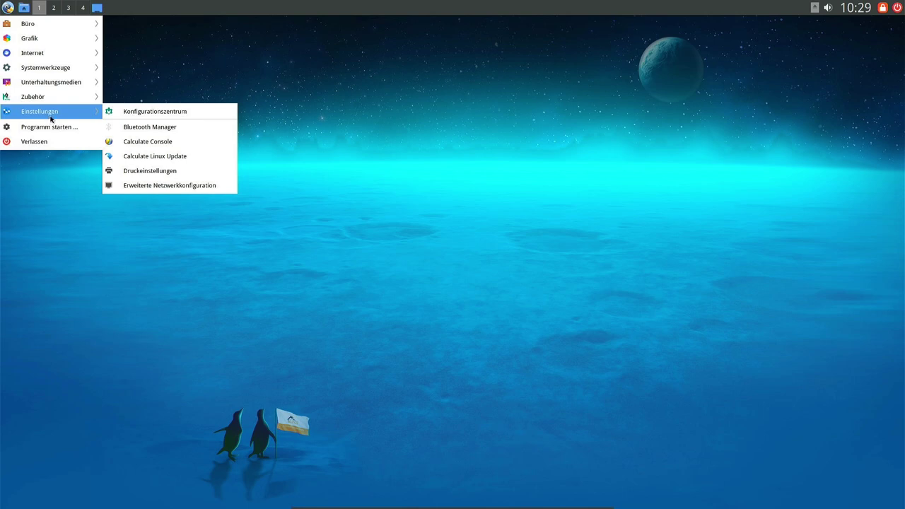
Launch Calculate Console and scroll through its Backup, Builder, Client and Configuration modules.
click(156, 143)
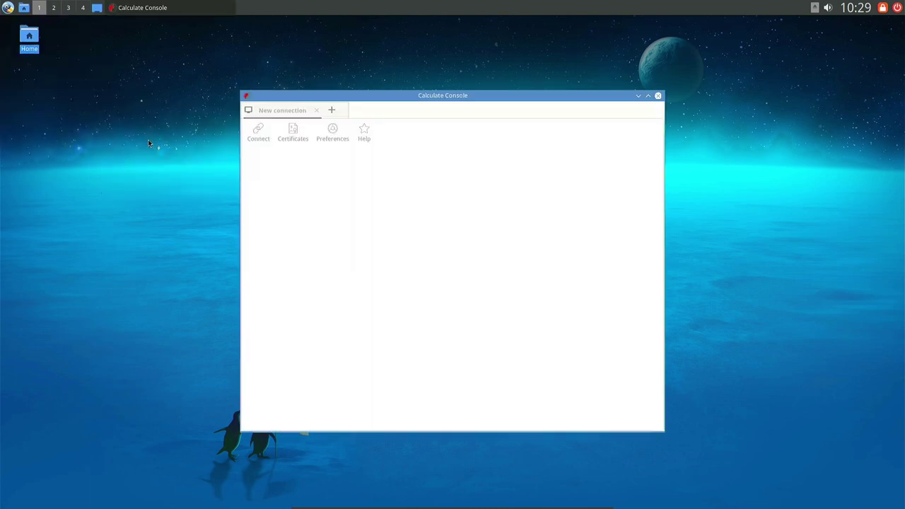
scroll(463, 191, down, 6)
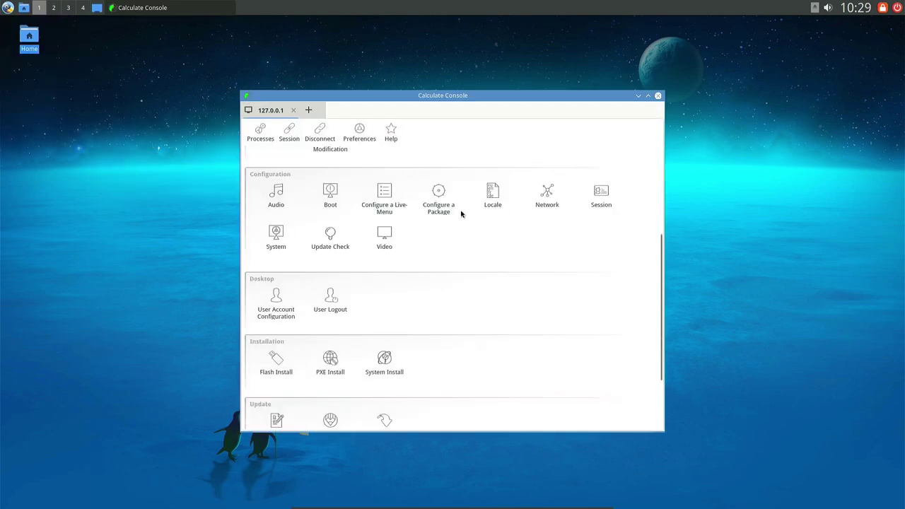
scroll(460, 216, up, 6)
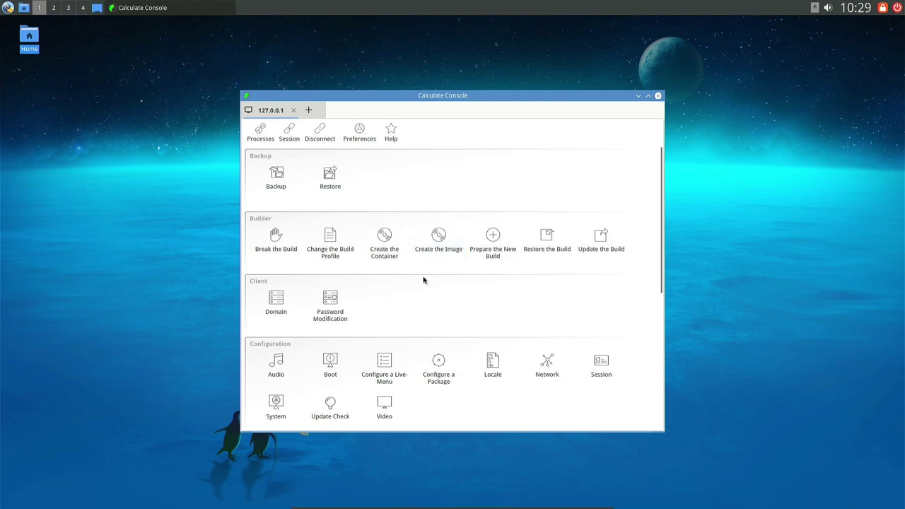
scroll(425, 279, down, 3)
scroll(515, 296, down, 2)
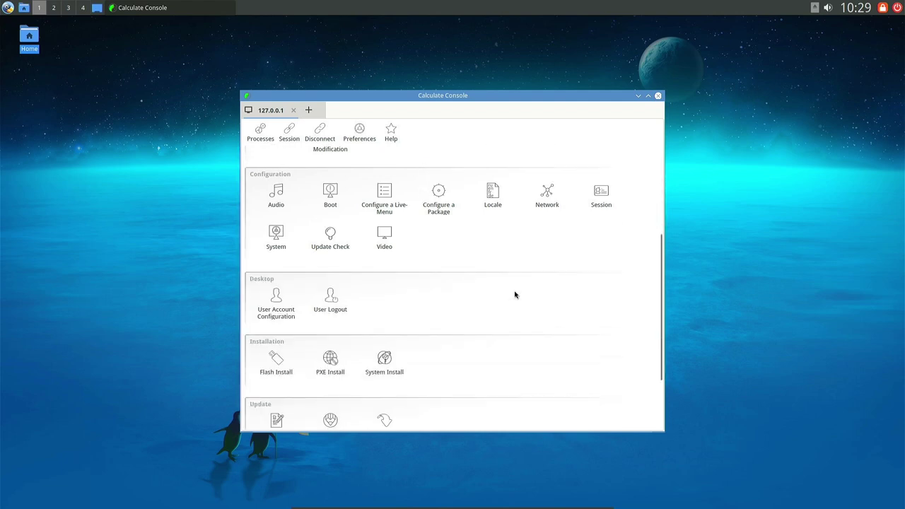
scroll(515, 295, down, 2)
scroll(515, 296, down, 2)
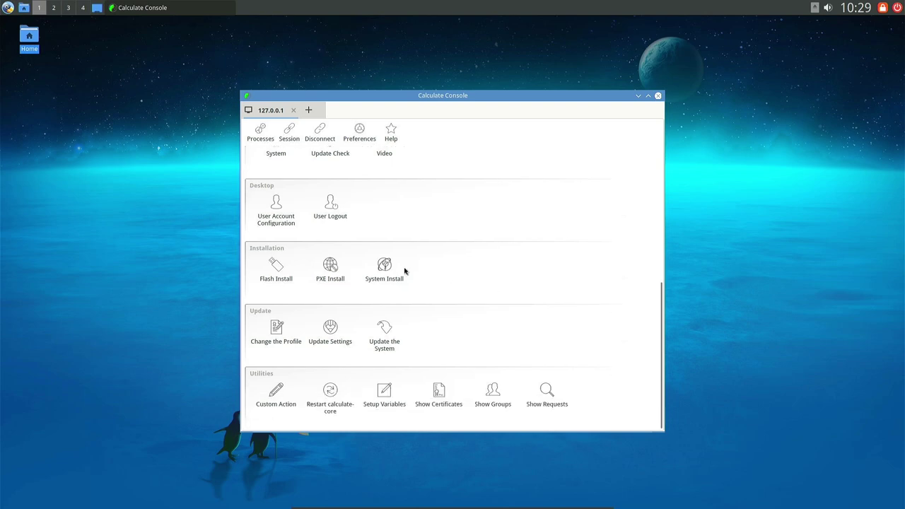
click(383, 276)
scroll(530, 366, up, 5)
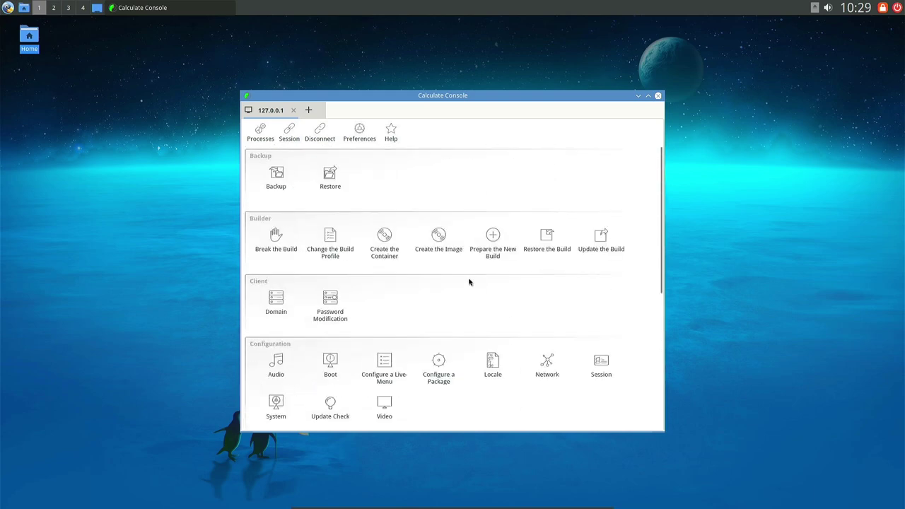
Open a new connection tab, cancel it, and close Calculate Console.
click(310, 110)
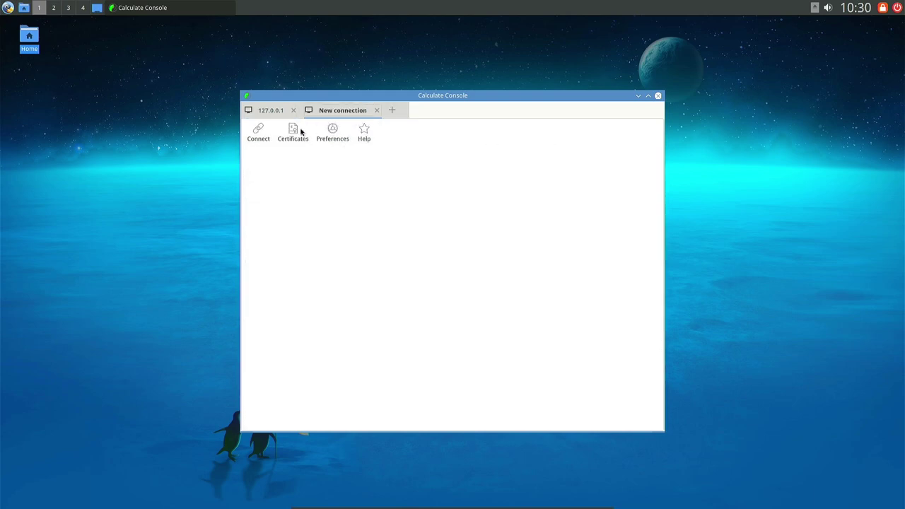
click(261, 134)
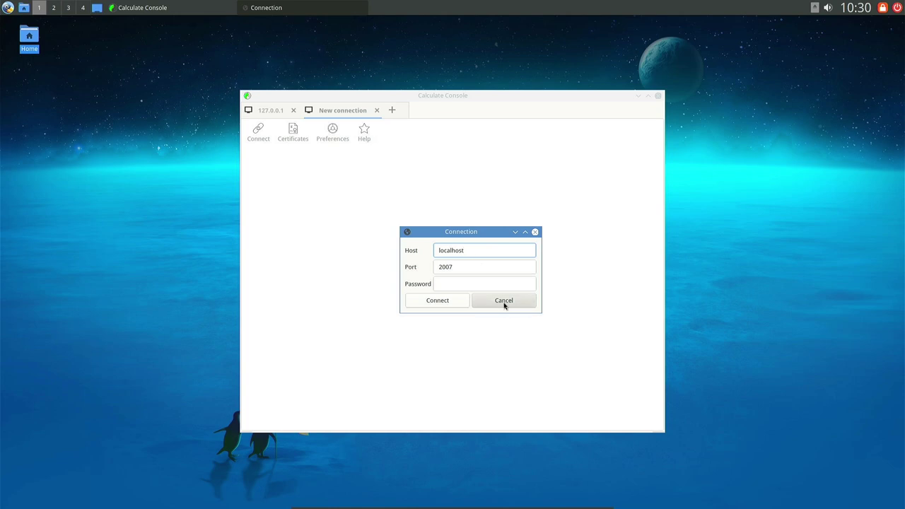
click(504, 301)
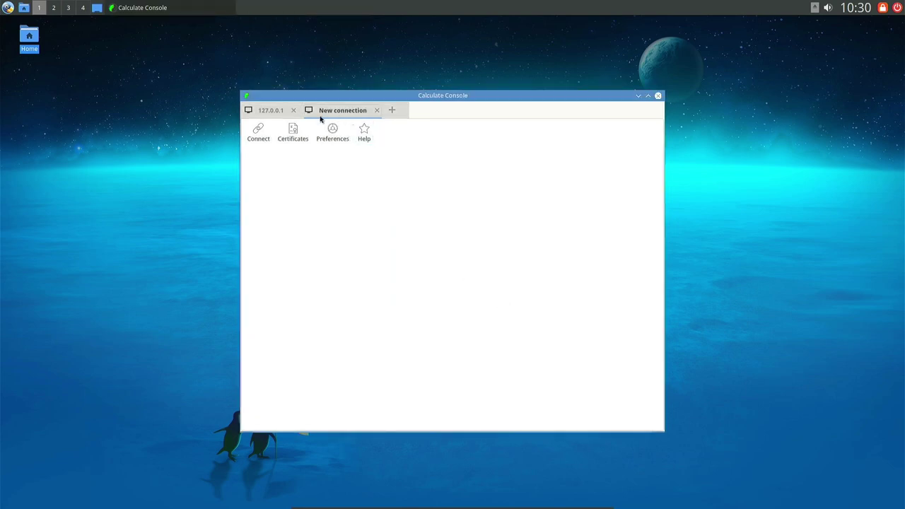
click(275, 114)
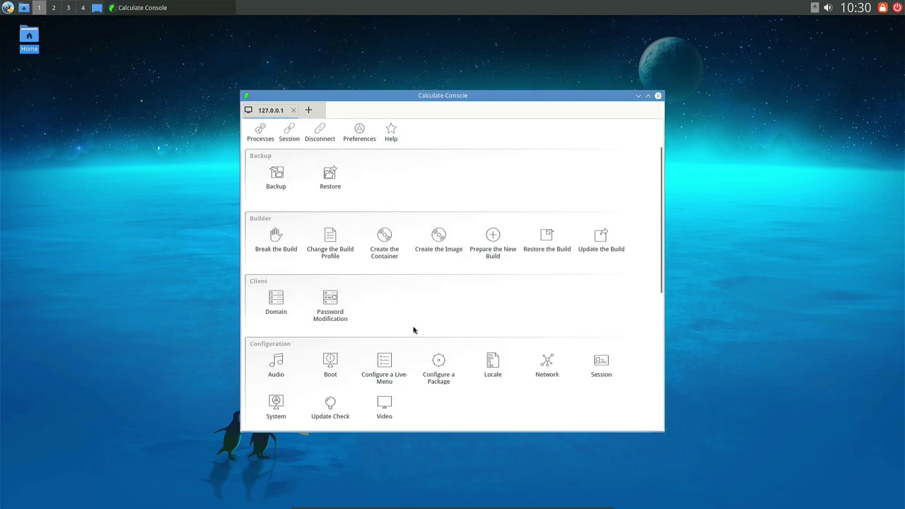
click(658, 96)
Dismiss the application menu and show the update repository choices.
click(7, 7)
click(401, 218)
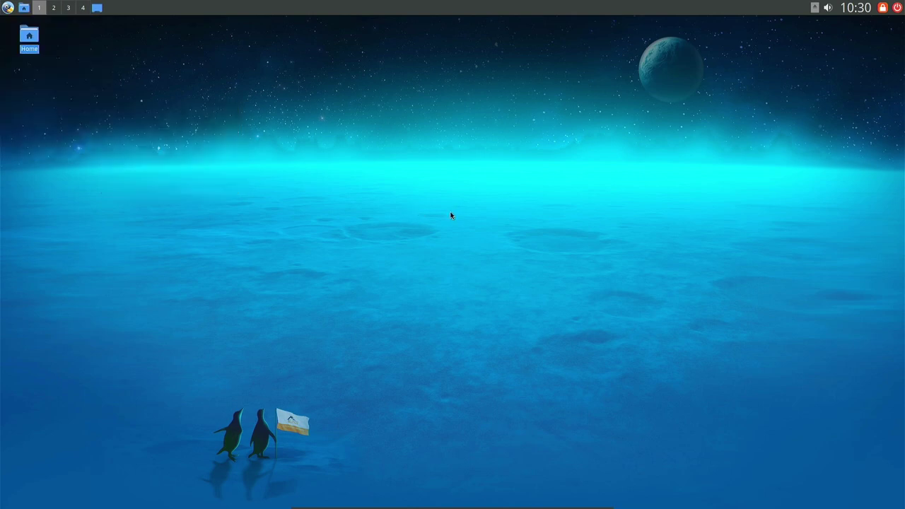
click(466, 221)
Review the update repository choices and keep GitHub selected.
click(316, 227)
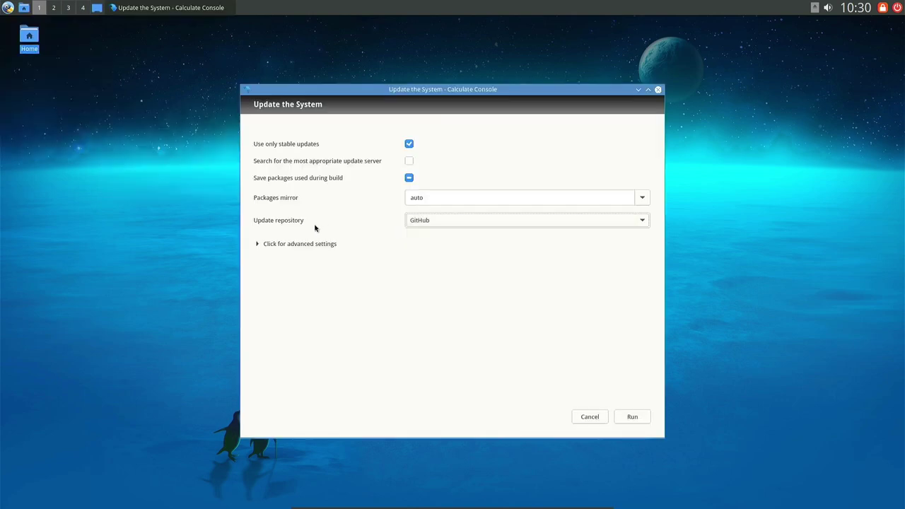
click(464, 224)
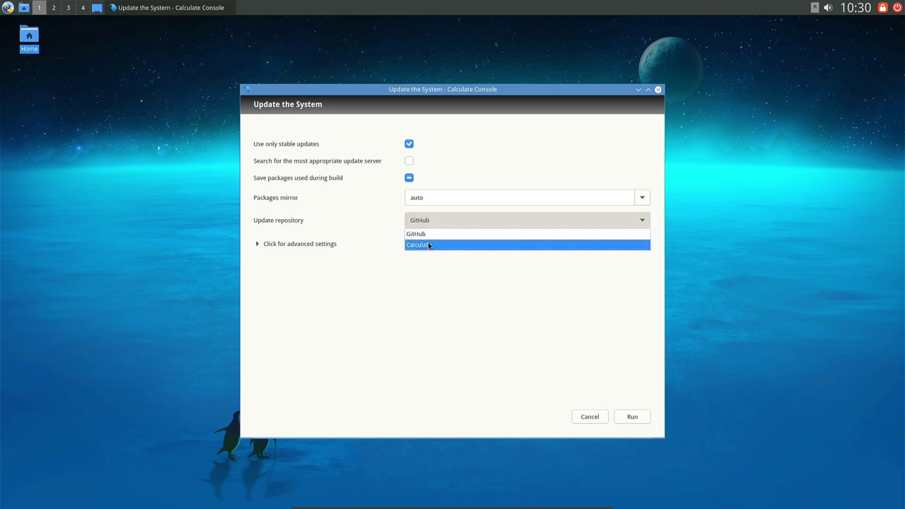
click(429, 275)
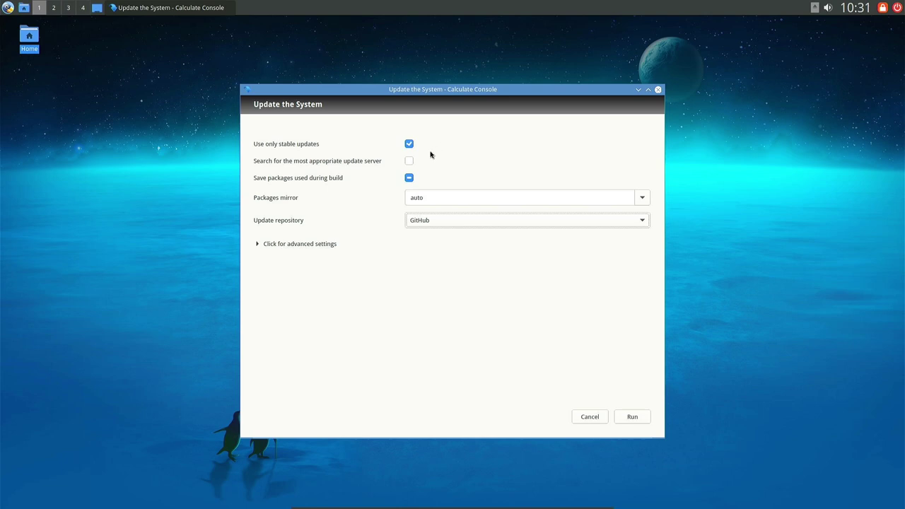
Expand the advanced update settings and scroll through them.
click(296, 249)
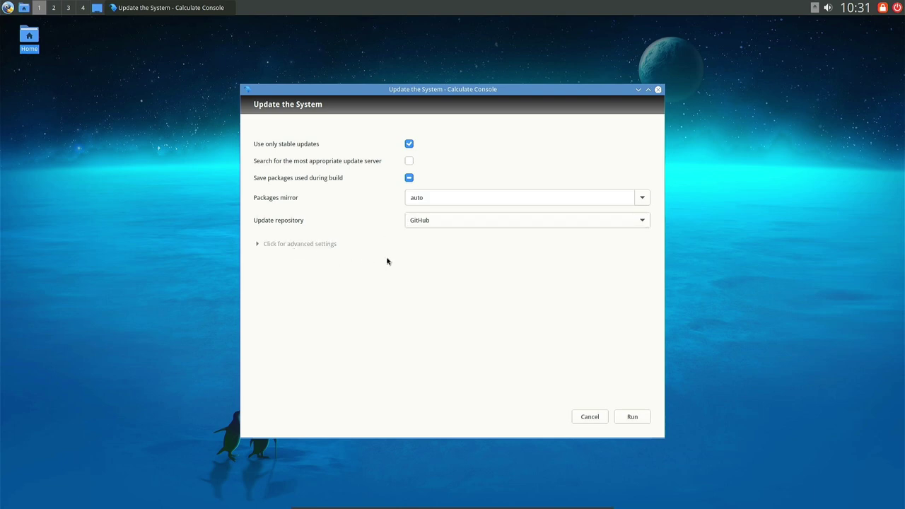
scroll(387, 265, down, 2)
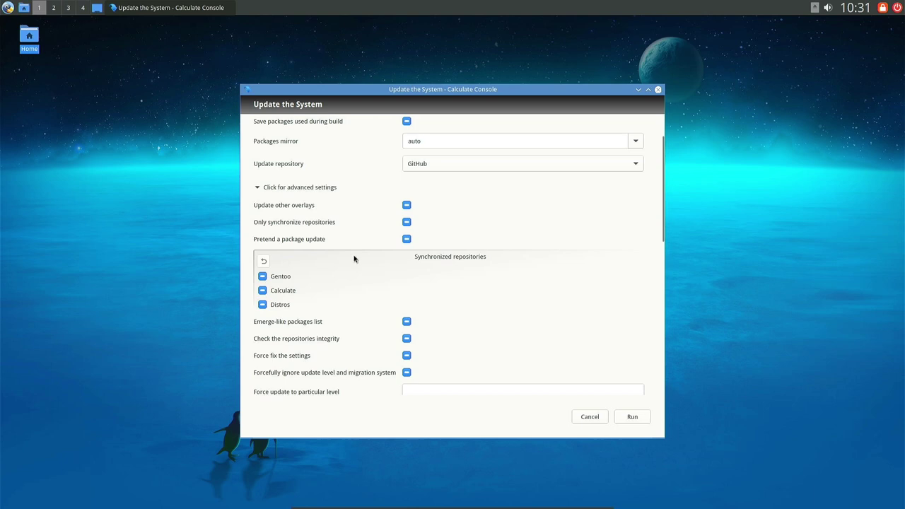
scroll(355, 258, down, 1)
scroll(347, 253, down, 5)
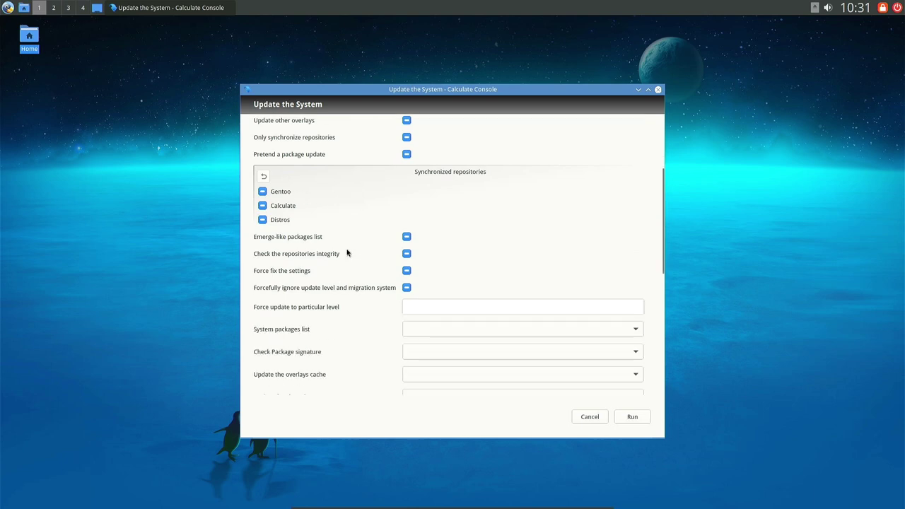
scroll(347, 253, up, 3)
scroll(347, 253, down, 10)
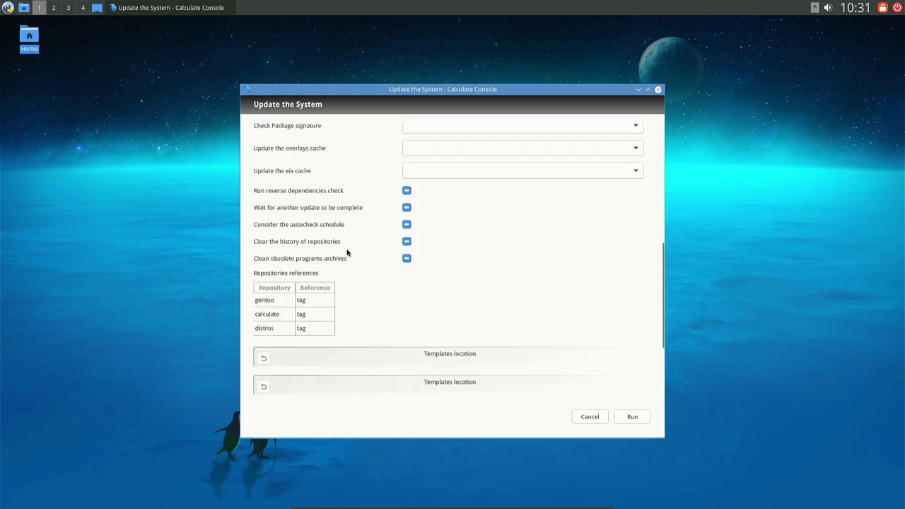
scroll(348, 252, up, 15)
Run the system update and accept merging the 592 listed packages.
click(633, 417)
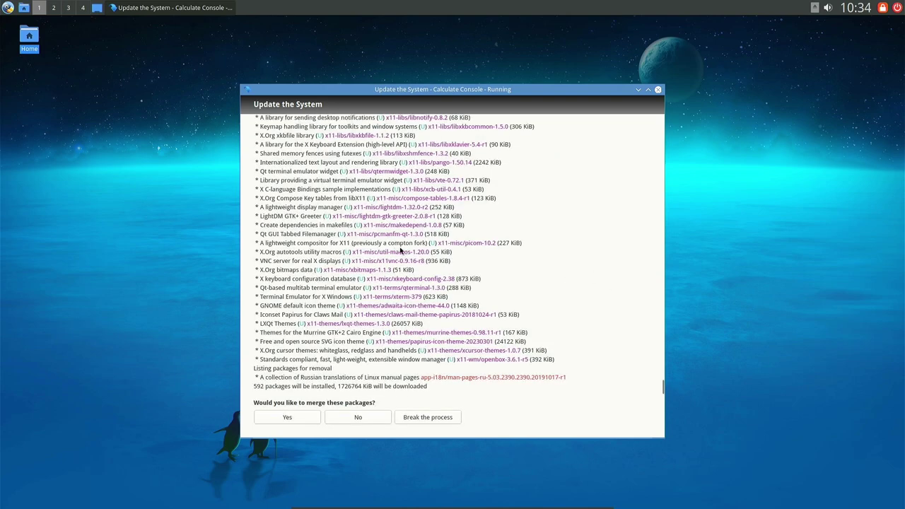
scroll(394, 254, up, 5)
scroll(394, 256, down, 5)
click(288, 418)
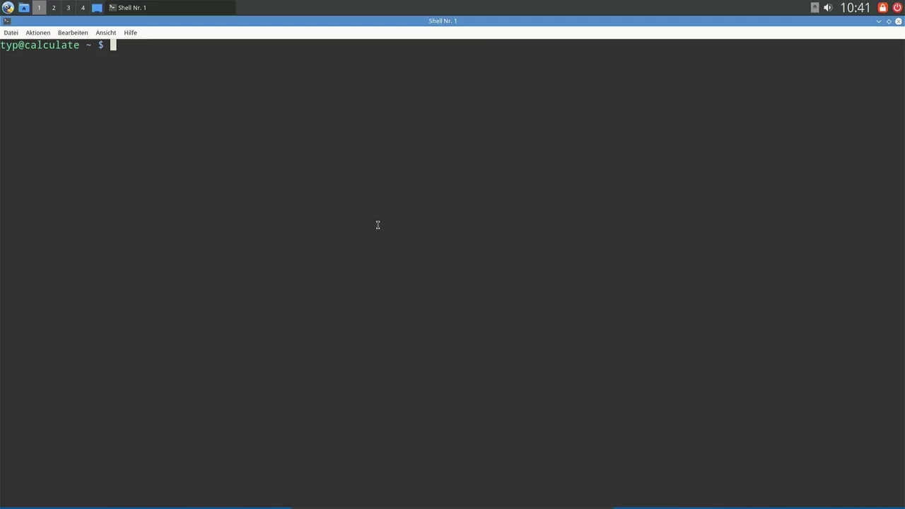
key(ctrl+plus)
key(ctrl+plus)
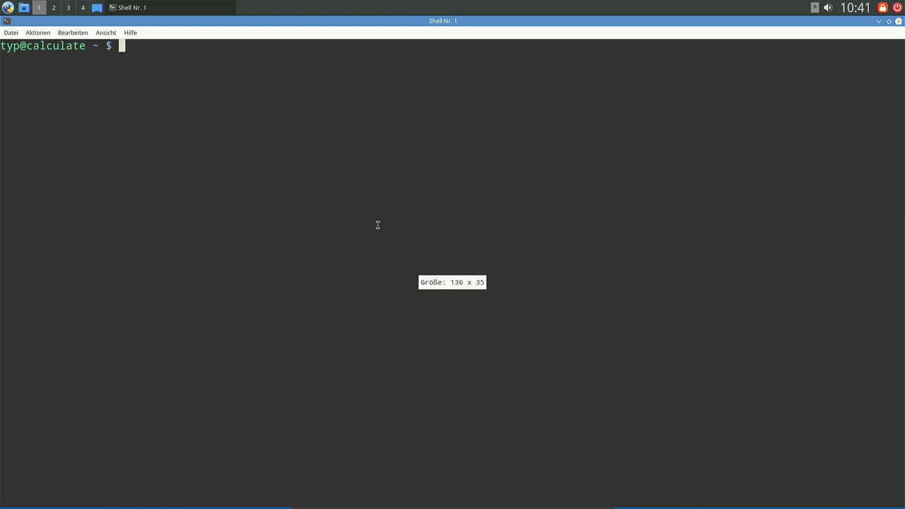
key(ctrl+plus)
key(ctrl+plus)
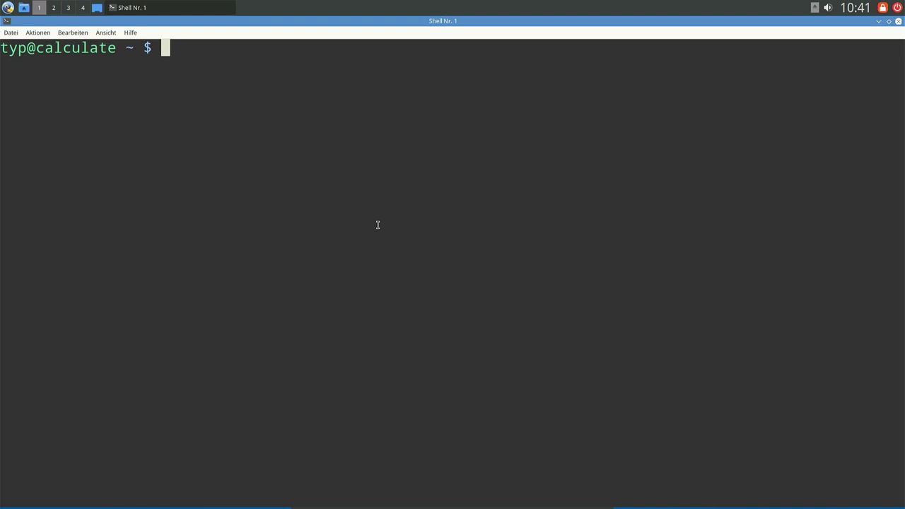
text(sudo )
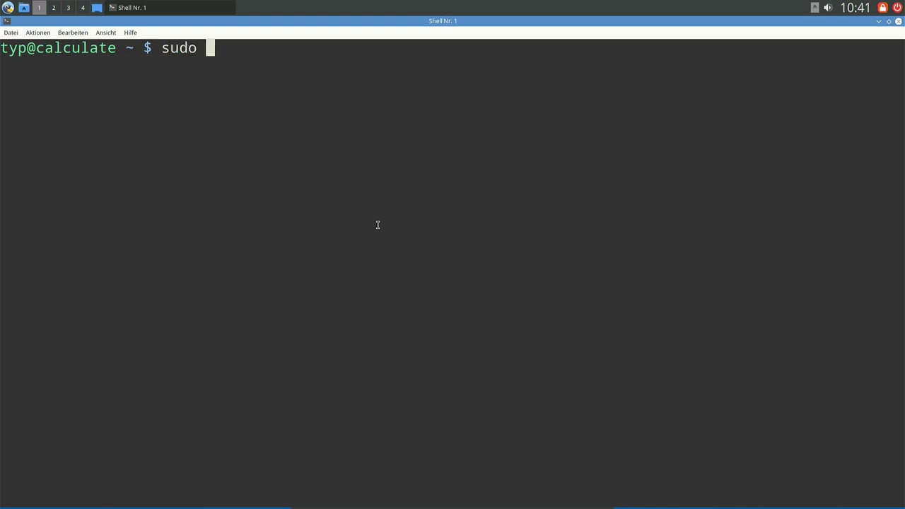
text(emerge --quite)
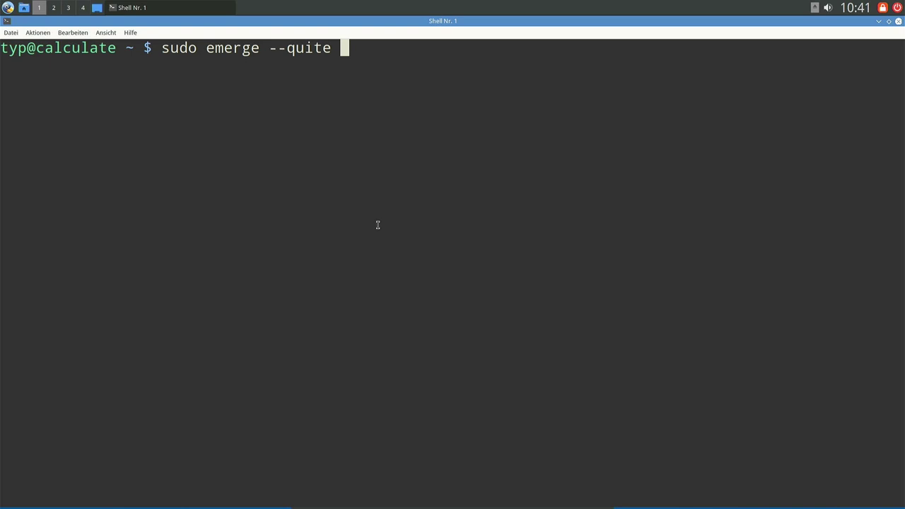
text(--update --)
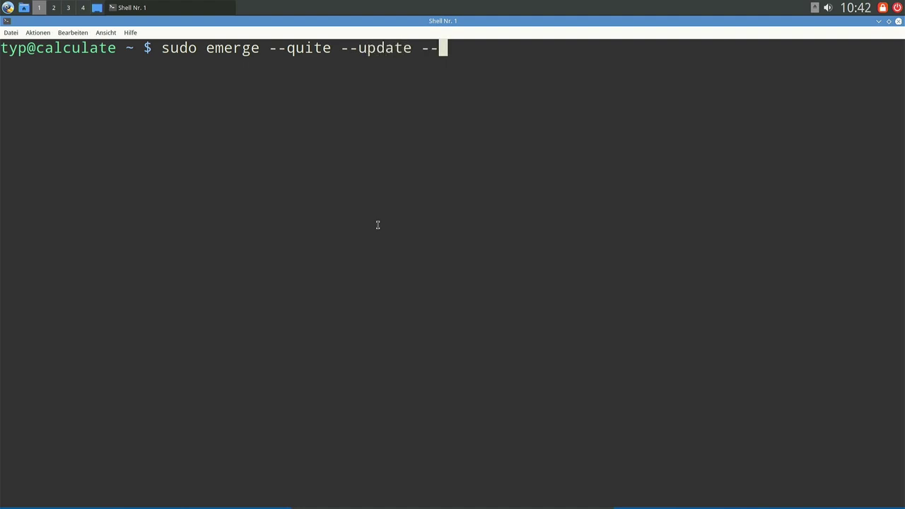
text(newuse --deep )
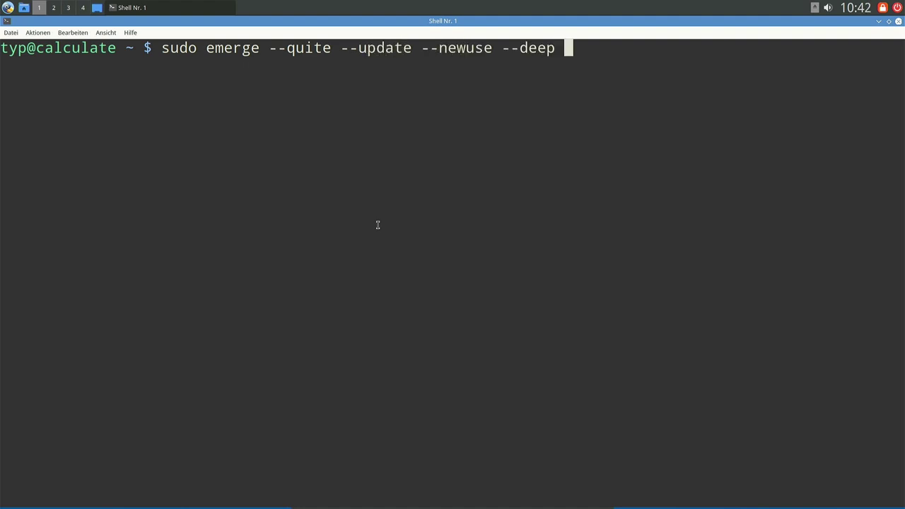
text(@world)
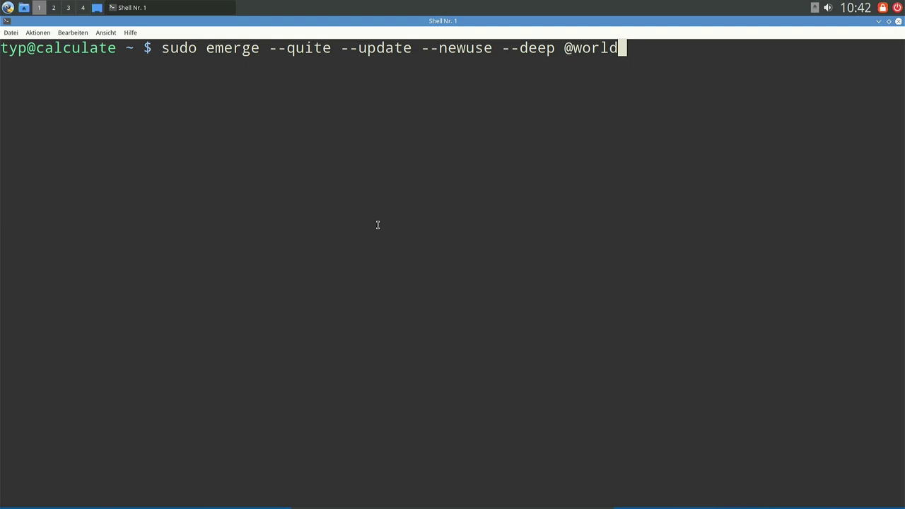
key(Return)
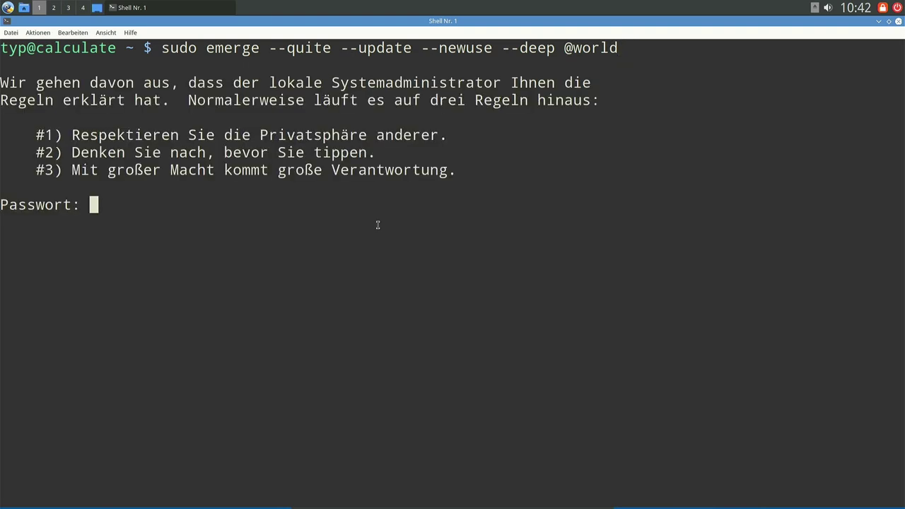
Submit the sudo password, which is refused, then run su - to become root.
key(Return)
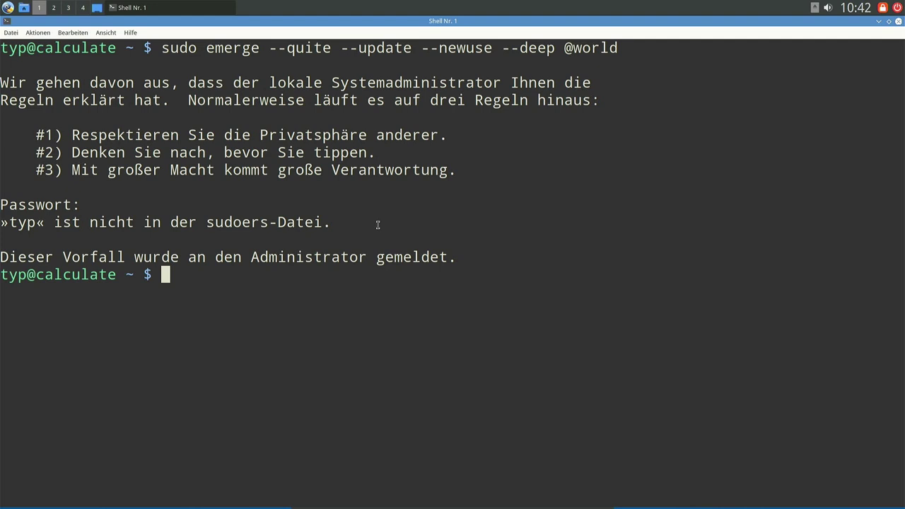
text(su -)
key(Return)
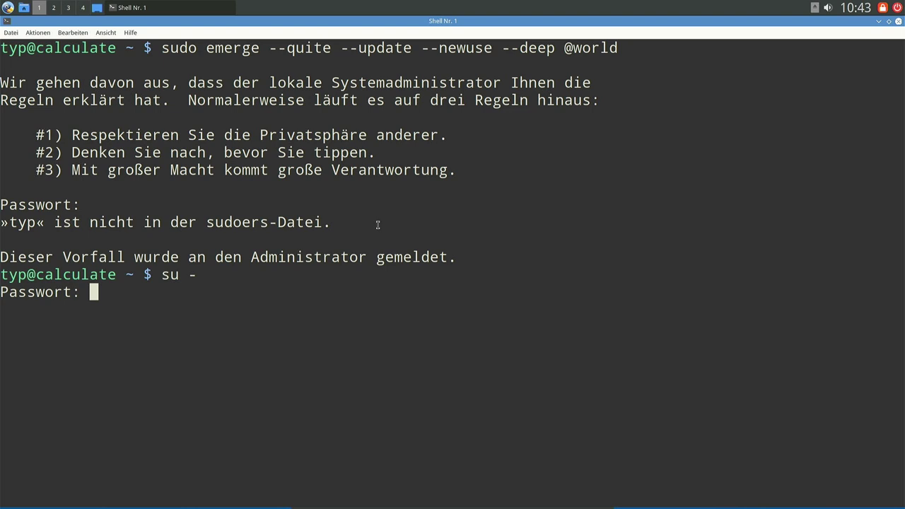
key(Return)
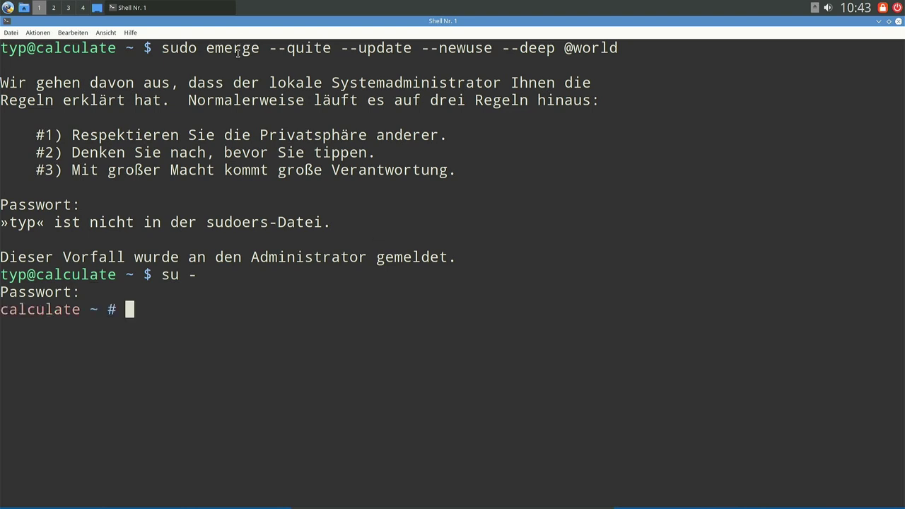
drag(206, 48, 608, 50)
middle_click(606, 48)
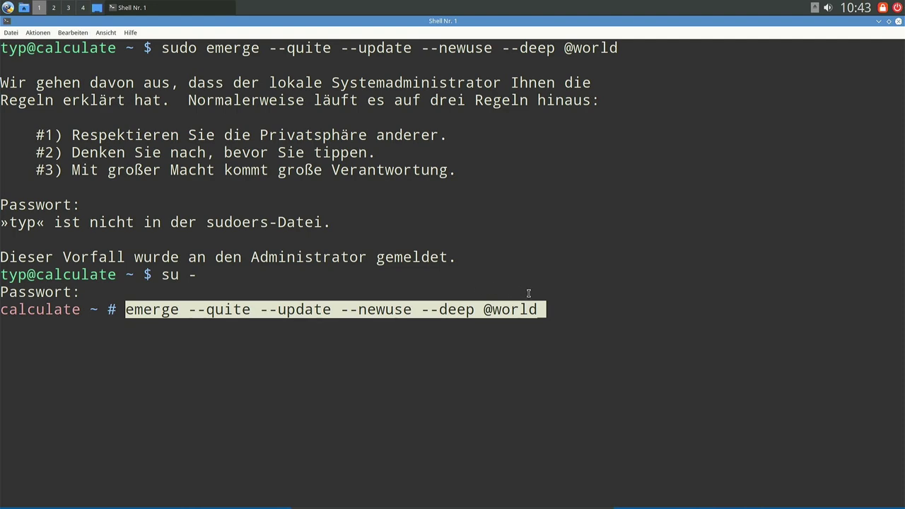
key(End)
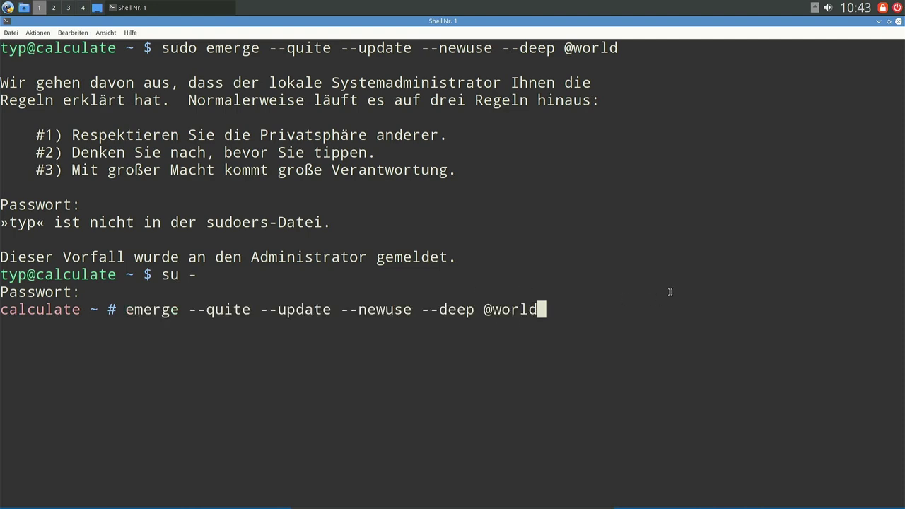
key(Return)
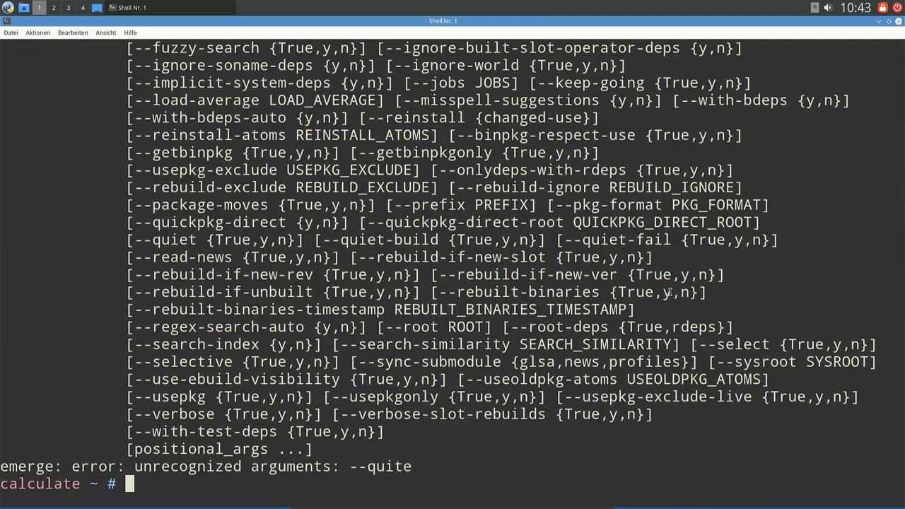
Clear the screen, correct --quite to --quiet in the recalled command, and rerun it.
key(ctrl+l)
key(Up)
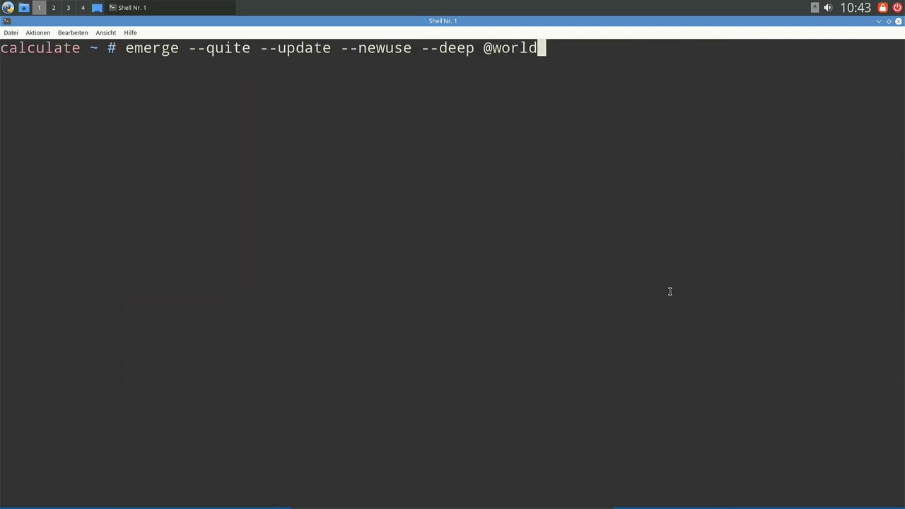
key(Left)
key(Left)
key(Left)
key(Left)
key(Left)
key(Left)
key(Left)
key(Left)
key(Left)
key(Left)
key(Left)
key(Left)
key(Left)
key(Left)
key(Left)
key(Left)
key(Left)
key(Left)
key(Left)
key(Left)
key(Right)
key(Right)
key(Right)
key(Right)
key(Right)
key(Right)
key(BackSpace)
text(t)
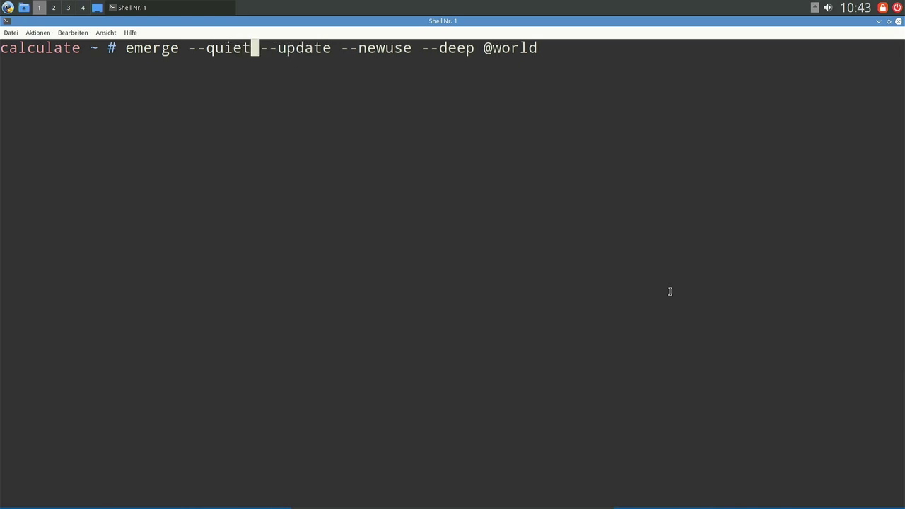
key(Return)
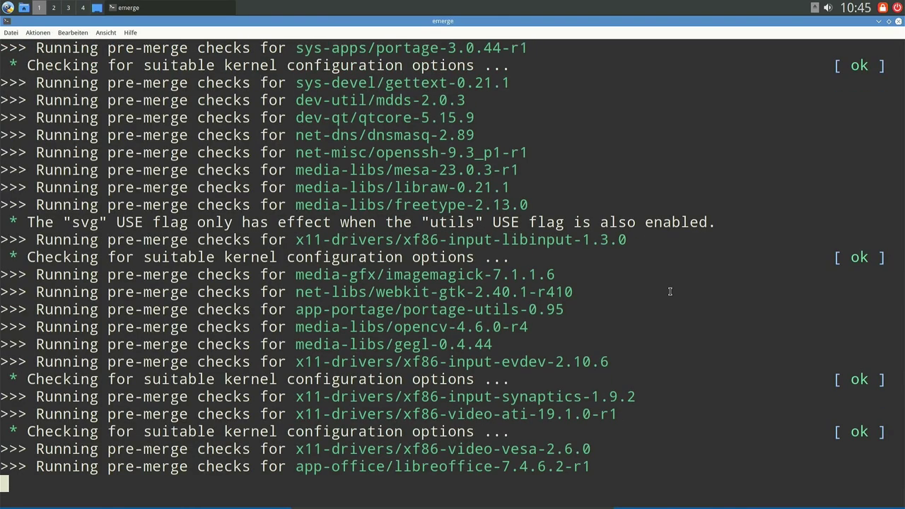